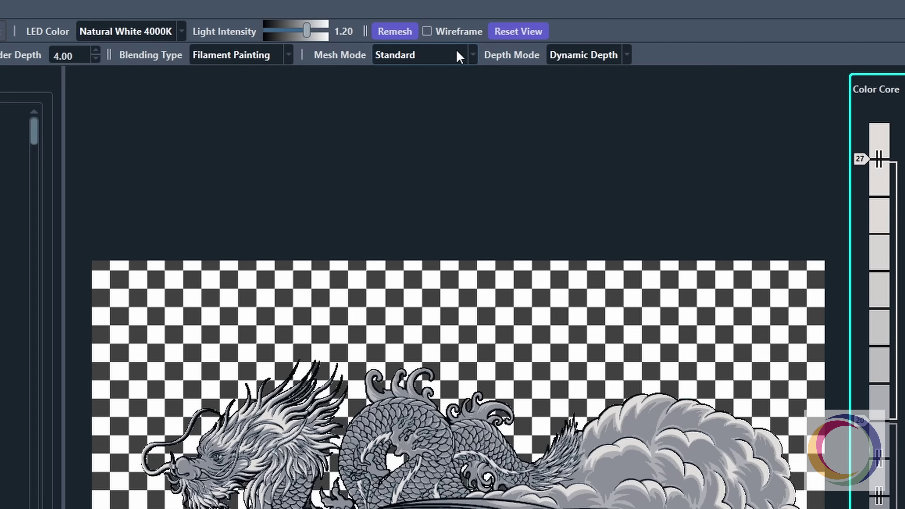
Change the mesh mode from Standard to Color Pop.
{"action": "left_click", "coordinate": [338, 34]}
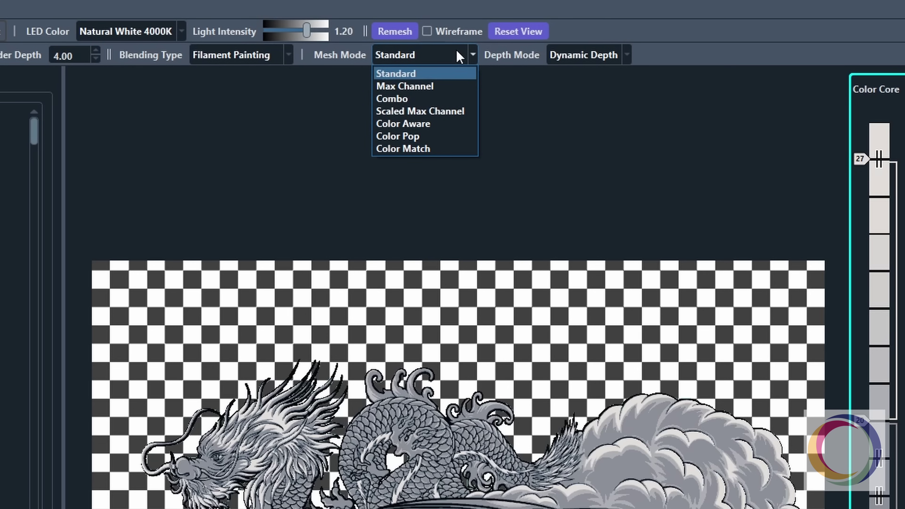
{"action": "left_click", "coordinate": [438, 135]}
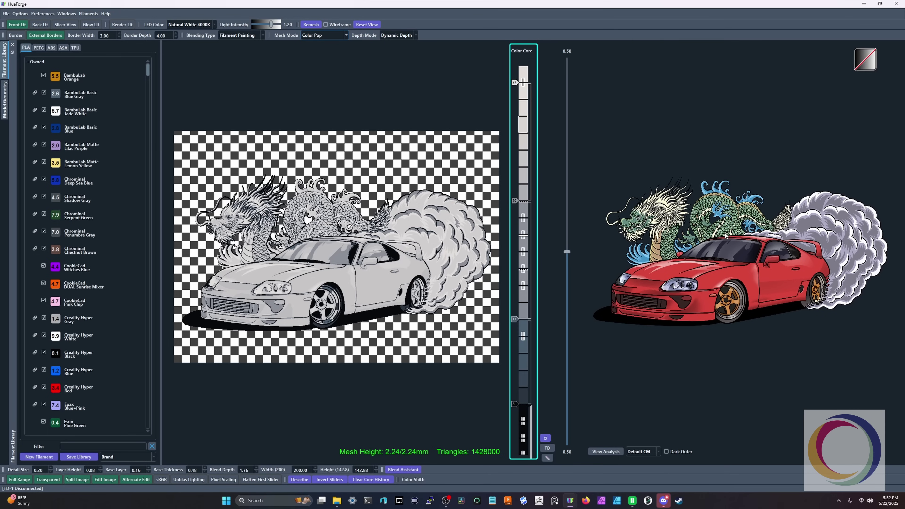
{"action": "mouse_move", "coordinate": [725, 235]}
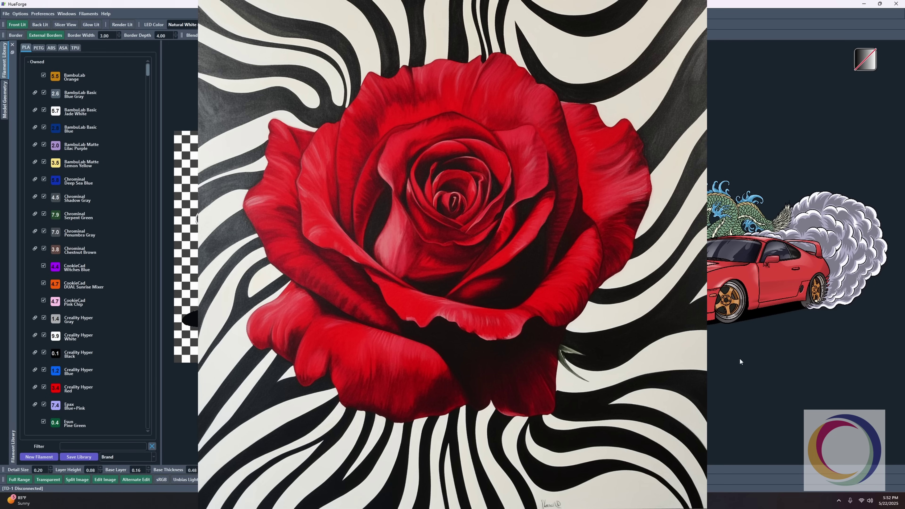
{"action": "mouse_move", "coordinate": [739, 358]}
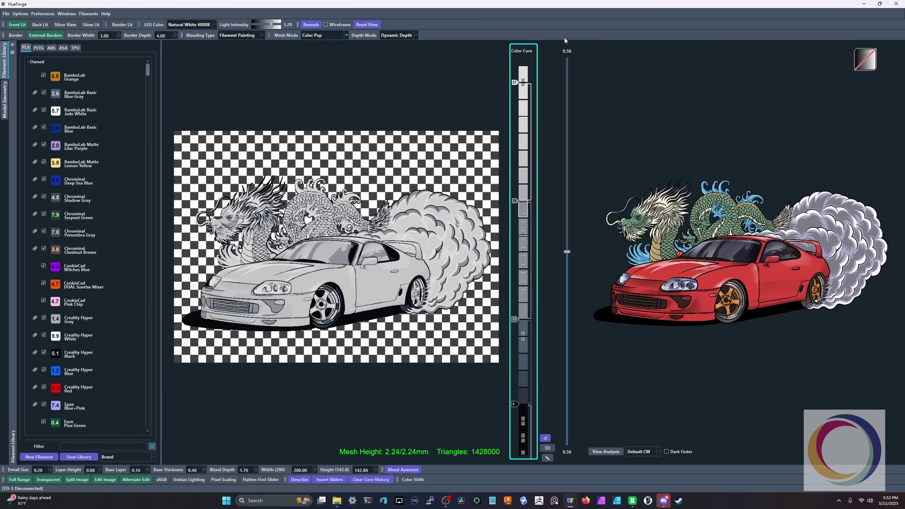
Switch the mesh mode to Standard and back to Color Pop to compare the two previews.
{"action": "left_click", "coordinate": [340, 35]}
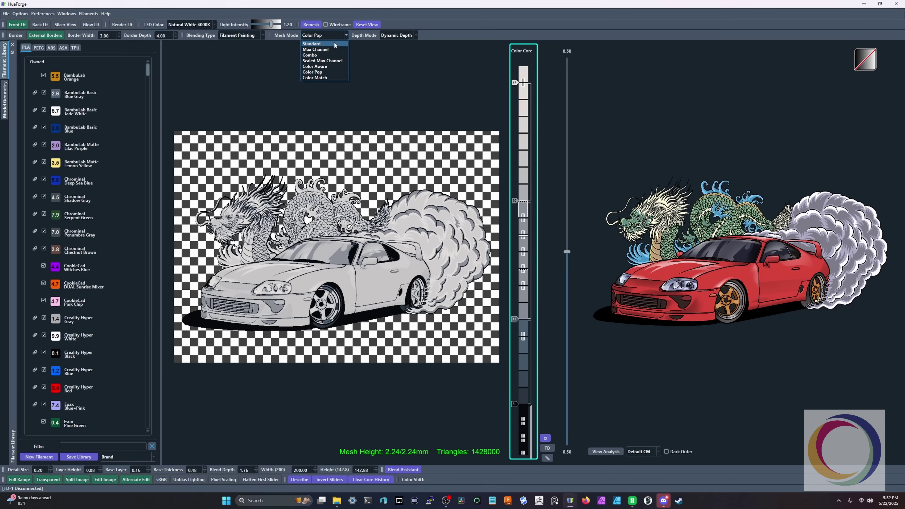
{"action": "left_click", "coordinate": [338, 43]}
{"action": "left_click", "coordinate": [339, 36]}
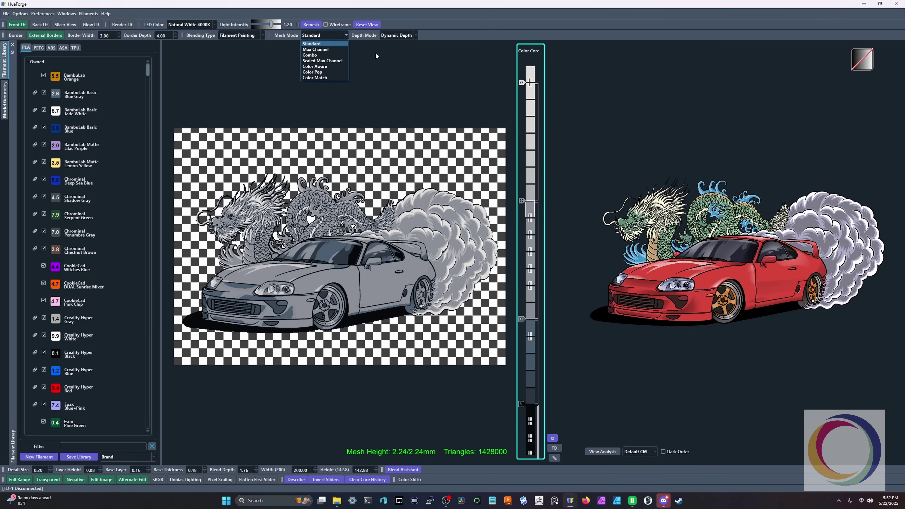
{"action": "left_click", "coordinate": [312, 72]}
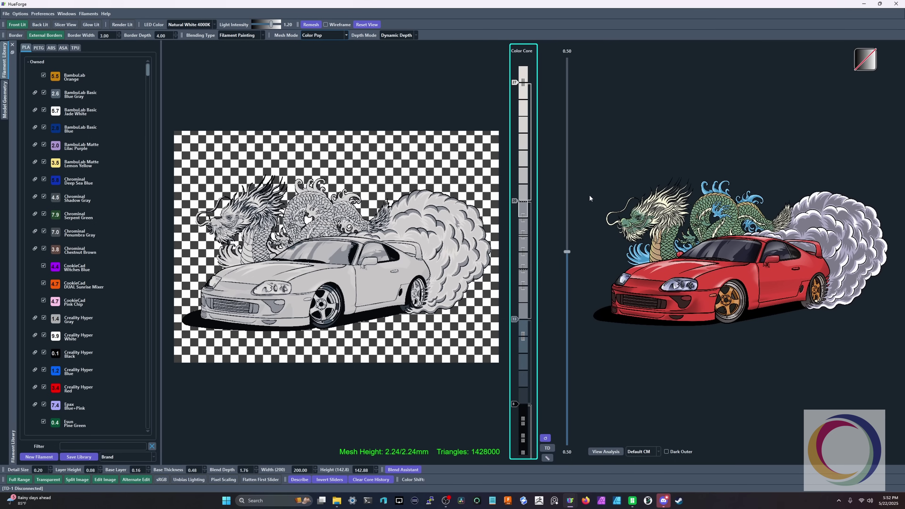
{"action": "mouse_move", "coordinate": [590, 195]}
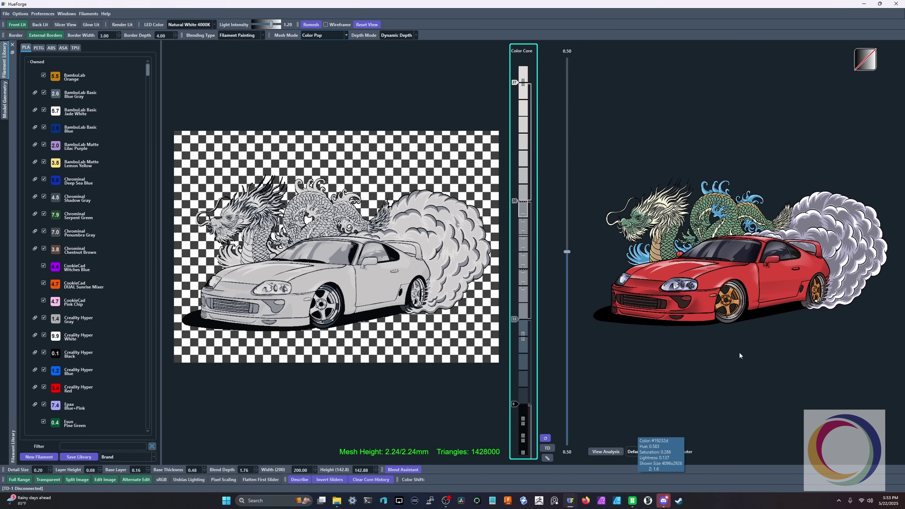
Copy the base black filament onto the Color Core slider at layer 20.
{"action": "mouse_move", "coordinate": [484, 334]}
{"action": "left_mouse_down"}
{"action": "mouse_move", "coordinate": [461, 315]}
{"action": "mouse_move", "coordinate": [452, 272]}
{"action": "mouse_move", "coordinate": [460, 224]}
{"action": "mouse_move", "coordinate": [483, 334]}
{"action": "left_mouse_up"}
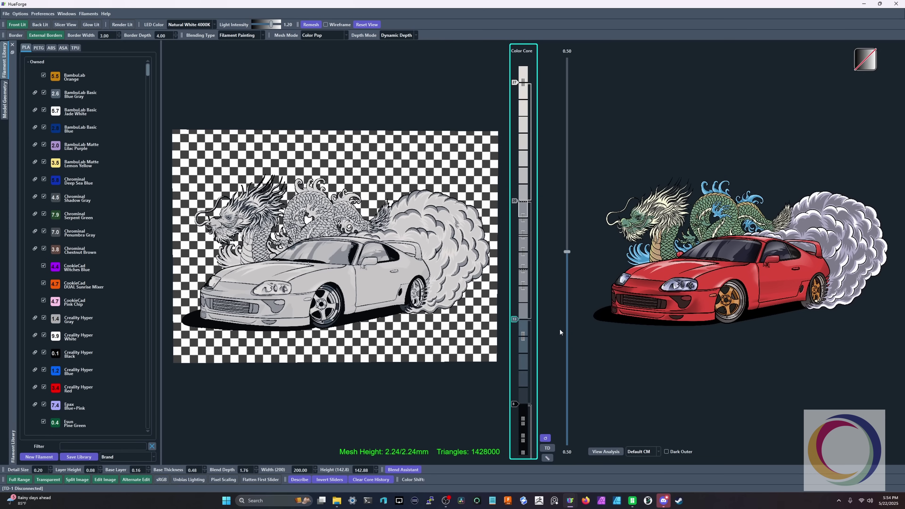
{"action": "mouse_move", "coordinate": [514, 407]}
{"action": "left_mouse_down"}
{"action": "mouse_move", "coordinate": [582, 248]}
{"action": "mouse_move", "coordinate": [529, 196]}
{"action": "mouse_move", "coordinate": [513, 200]}
{"action": "left_mouse_up"}
{"action": "scroll", "coordinate": [513, 199], "scroll_direction": "up", "scroll_amount": 1}
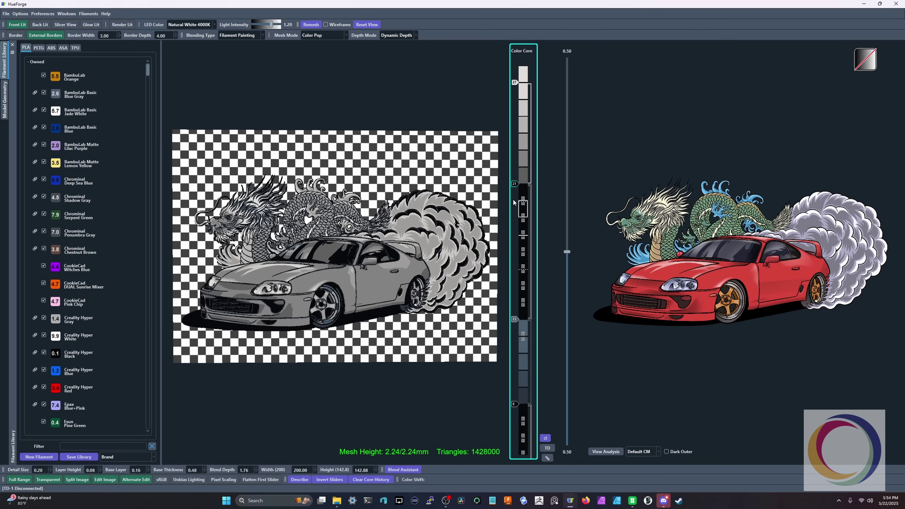
{"action": "scroll", "coordinate": [514, 201], "scroll_direction": "down", "scroll_amount": 1}
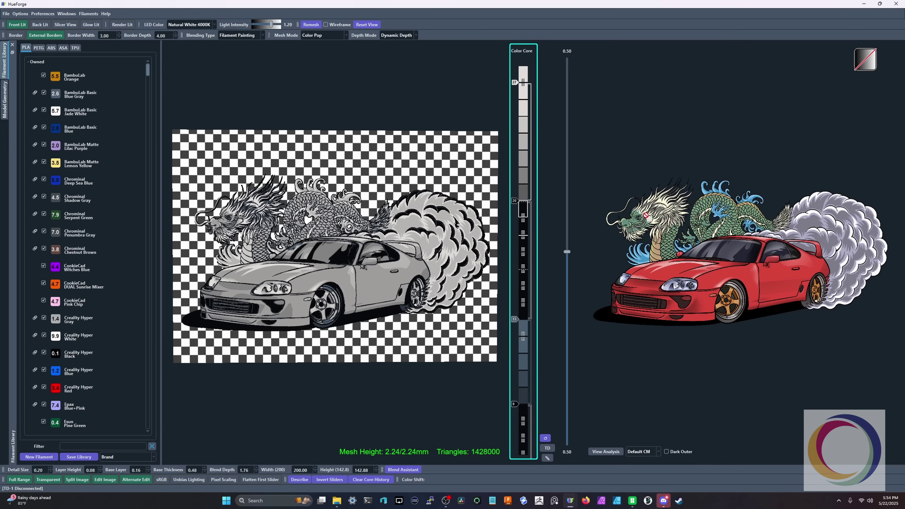
Place a white slider at layer 18 beneath the black band and set the Color Pop slider to 0.52.
{"action": "left_click", "coordinate": [520, 293]}
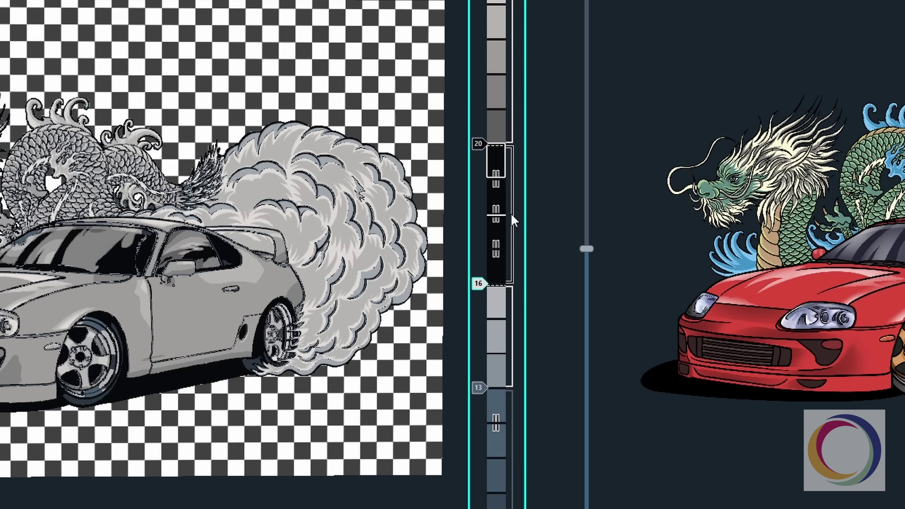
{"action": "left_click_drag", "start_coordinate": [474, 283], "coordinate": [486, 234]}
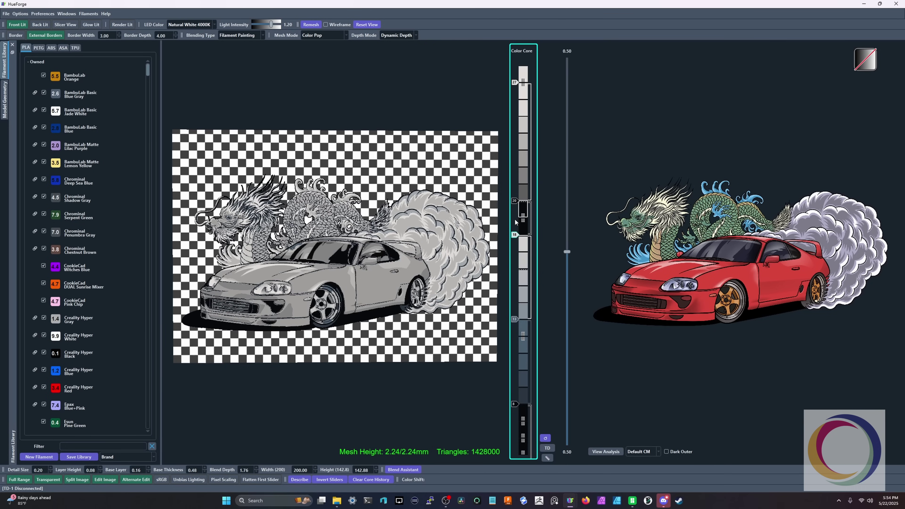
{"action": "mouse_move", "coordinate": [567, 251]}
{"action": "left_mouse_down"}
{"action": "mouse_move", "coordinate": [568, 300]}
{"action": "mouse_move", "coordinate": [567, 244]}
{"action": "left_mouse_up"}
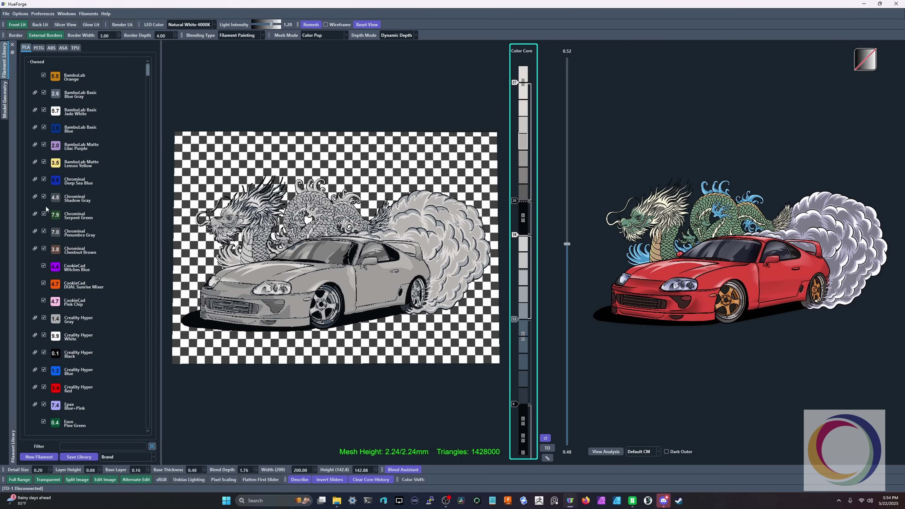
Add Creality Hyper Red to the Color Core at layer 24, above the upper black band.
{"action": "left_click_drag", "start_coordinate": [71, 390], "coordinate": [522, 136]}
{"action": "left_click_drag", "start_coordinate": [424, 273], "coordinate": [387, 312]}
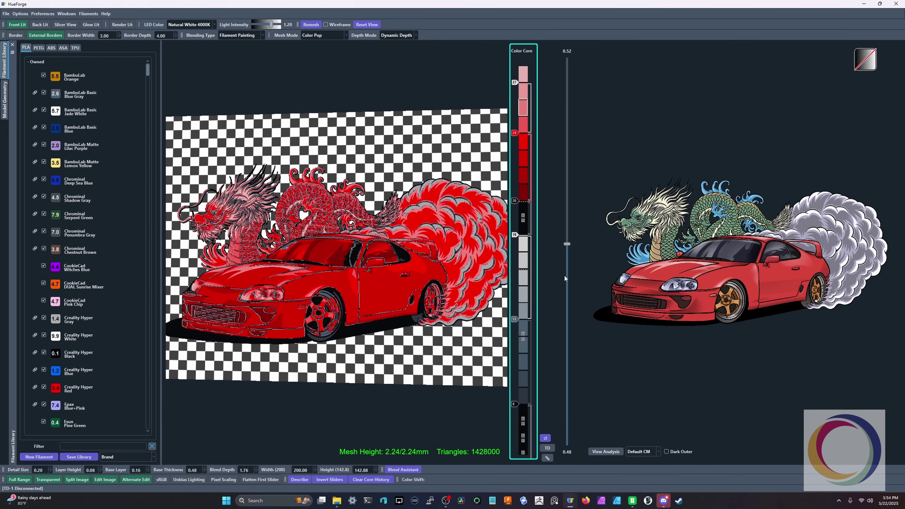
{"action": "left_click_drag", "start_coordinate": [424, 172], "coordinate": [422, 214]}
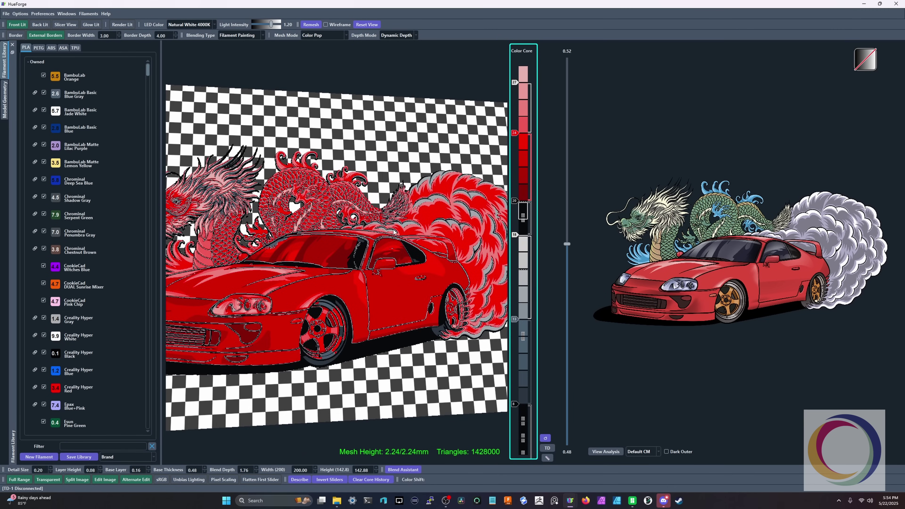
{"action": "left_click_drag", "start_coordinate": [414, 260], "coordinate": [376, 263]}
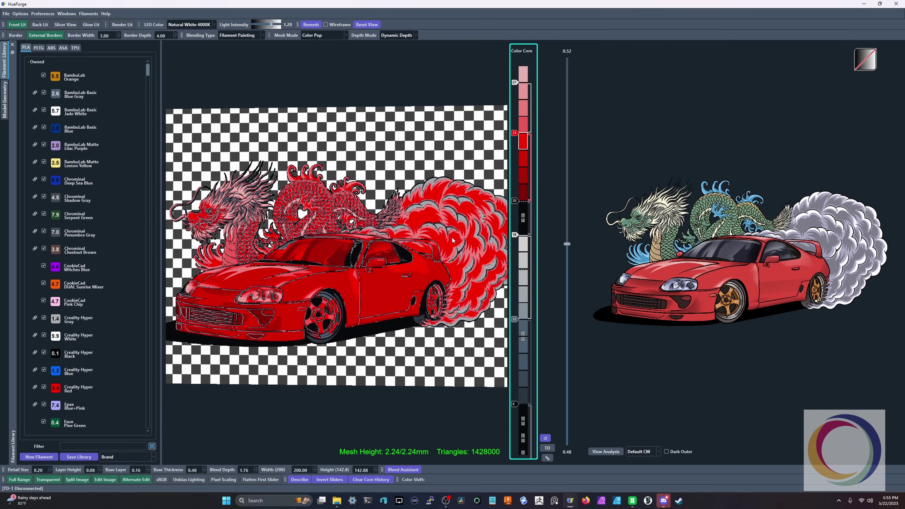
{"action": "scroll", "coordinate": [436, 256], "scroll_direction": "down", "scroll_amount": 2}
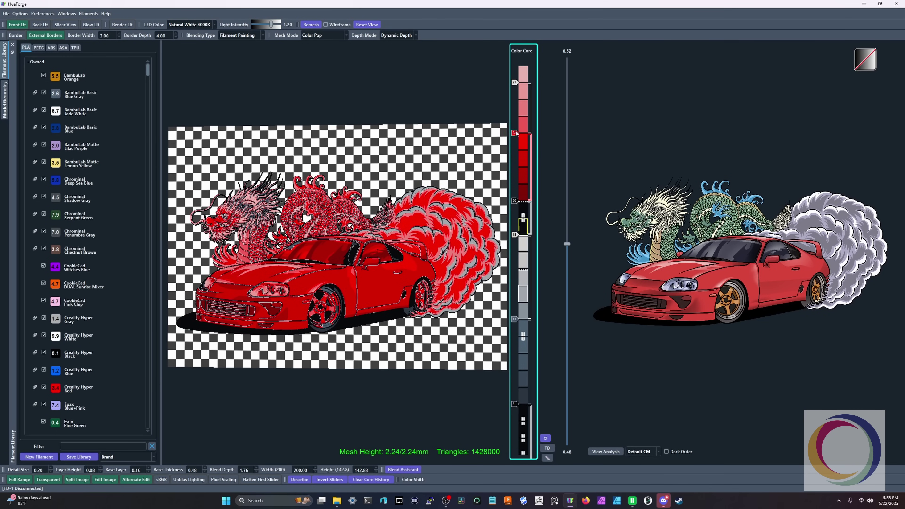
Lower the red filament slider to layer 23 and check the car's body in the preview.
{"action": "left_click_drag", "start_coordinate": [515, 133], "coordinate": [514, 159]}
{"action": "left_click_drag", "start_coordinate": [345, 286], "coordinate": [357, 280]}
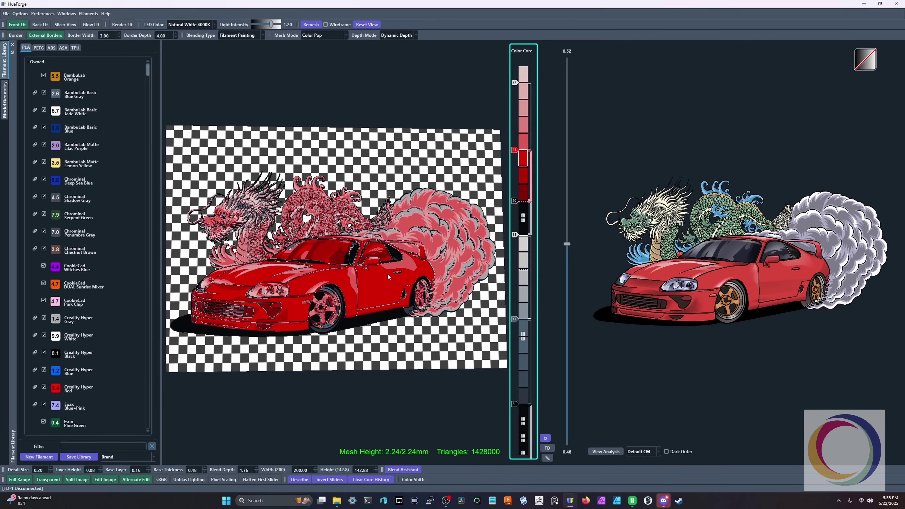
{"action": "scroll", "coordinate": [357, 280], "scroll_direction": "down", "scroll_amount": 2}
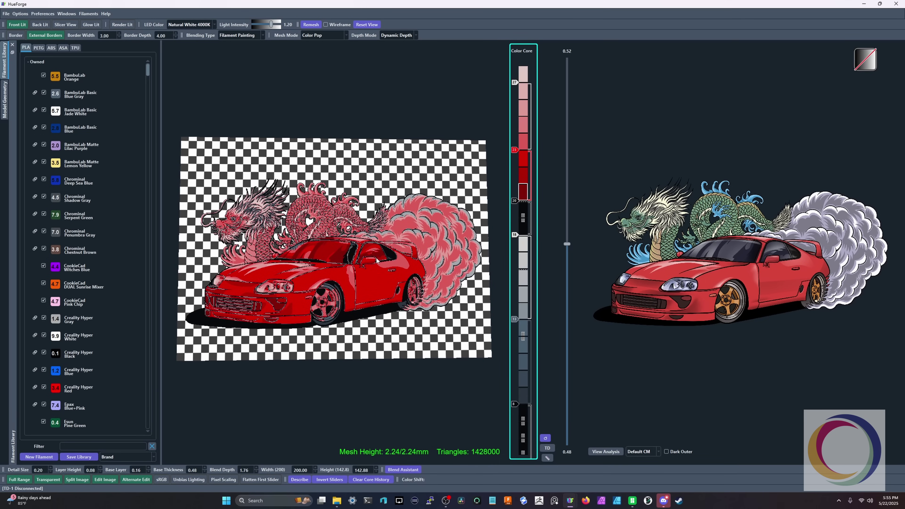
{"action": "left_click_drag", "start_coordinate": [357, 279], "coordinate": [328, 281]}
{"action": "scroll", "coordinate": [317, 281], "scroll_direction": "up", "scroll_amount": 3}
{"action": "scroll", "coordinate": [337, 279], "scroll_direction": "down", "scroll_amount": 4}
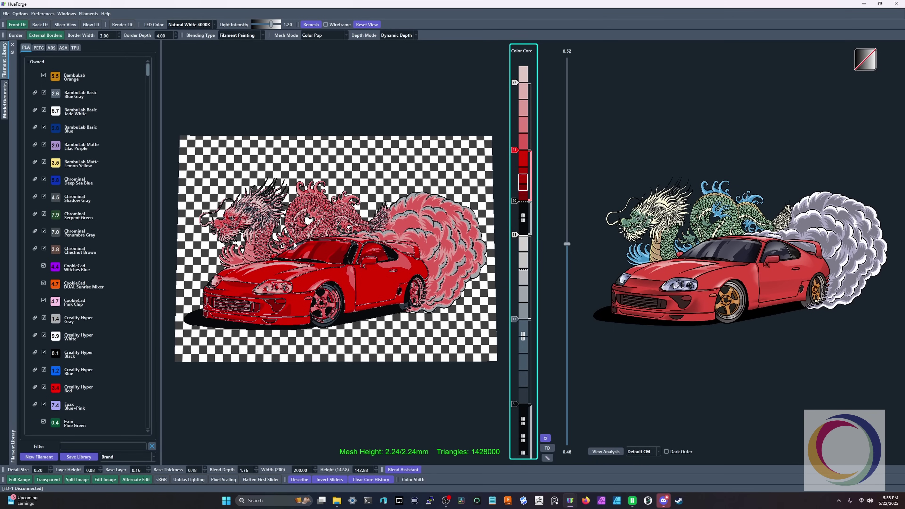
In the model geometry settings, raise the Color Pop Tolerance to 42 so that only the red areas pop.
{"action": "left_click", "coordinate": [4, 94]}
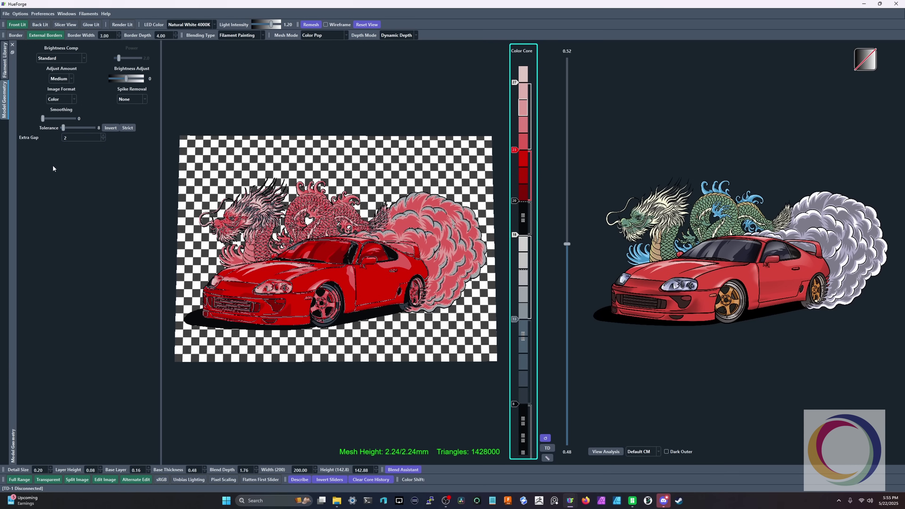
{"action": "left_click_drag", "start_coordinate": [65, 127], "coordinate": [64, 128]}
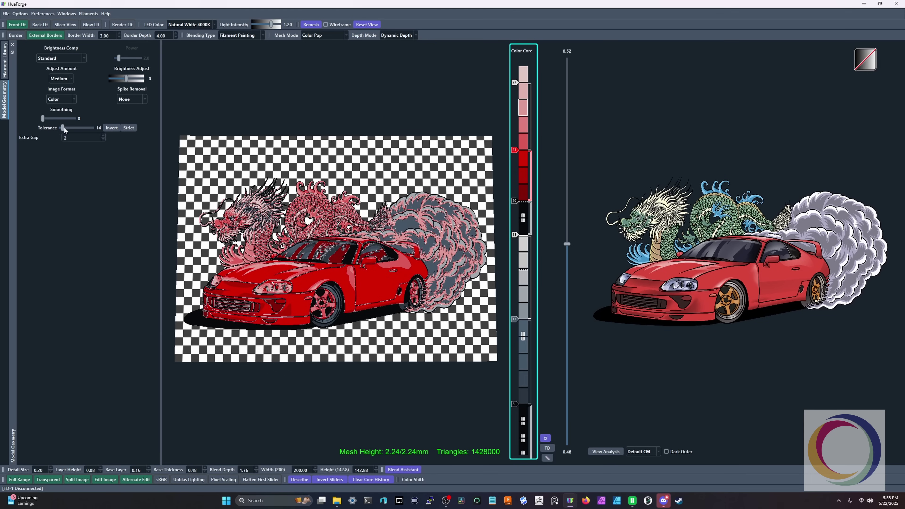
{"action": "scroll", "coordinate": [64, 129], "scroll_direction": "up", "scroll_amount": 7}
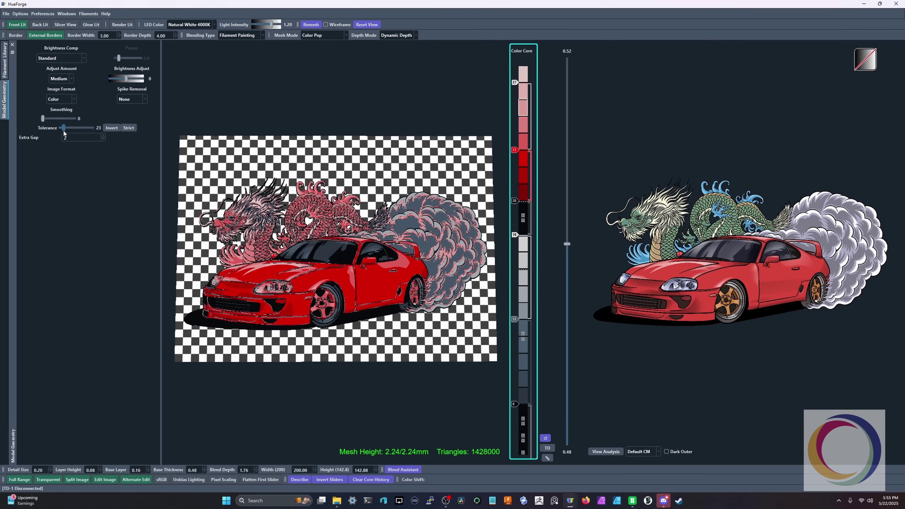
{"action": "scroll", "coordinate": [65, 133], "scroll_direction": "up", "scroll_amount": 3}
{"action": "scroll", "coordinate": [67, 129], "scroll_direction": "up", "scroll_amount": 10}
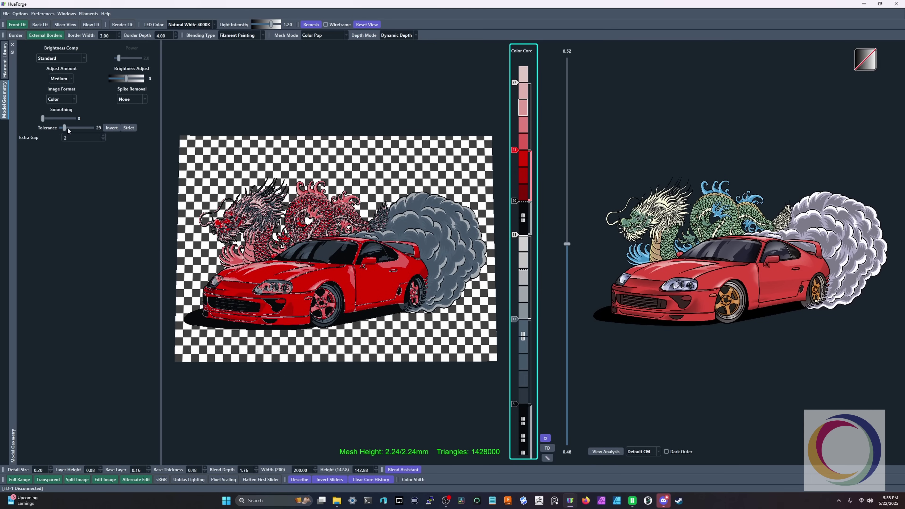
{"action": "scroll", "coordinate": [68, 129], "scroll_direction": "up", "scroll_amount": 3}
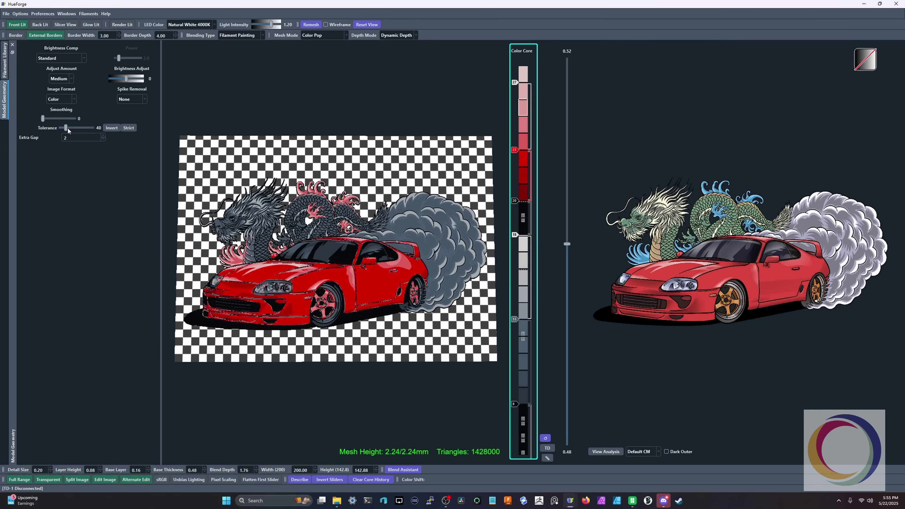
{"action": "scroll", "coordinate": [67, 127], "scroll_direction": "up", "scroll_amount": 1}
{"action": "left_click_drag", "start_coordinate": [351, 293], "coordinate": [375, 296]}
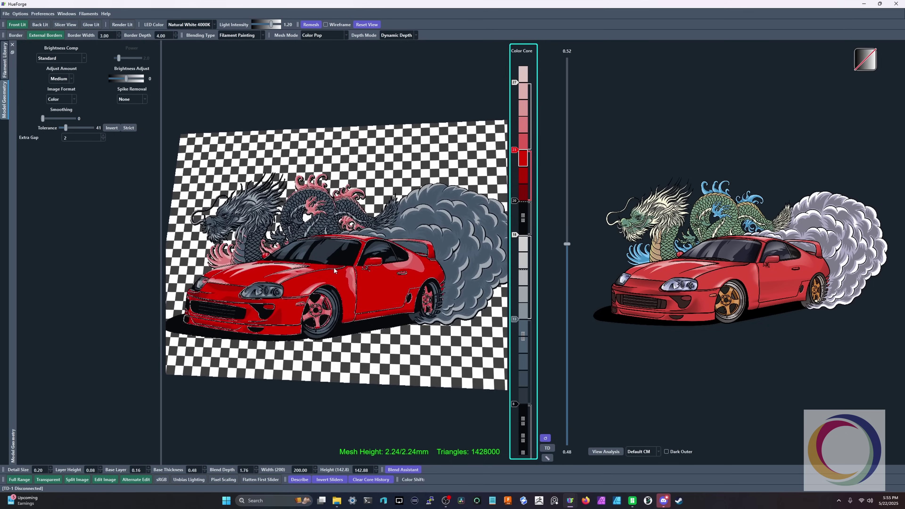
{"action": "scroll", "coordinate": [352, 290], "scroll_direction": "down", "scroll_amount": 2}
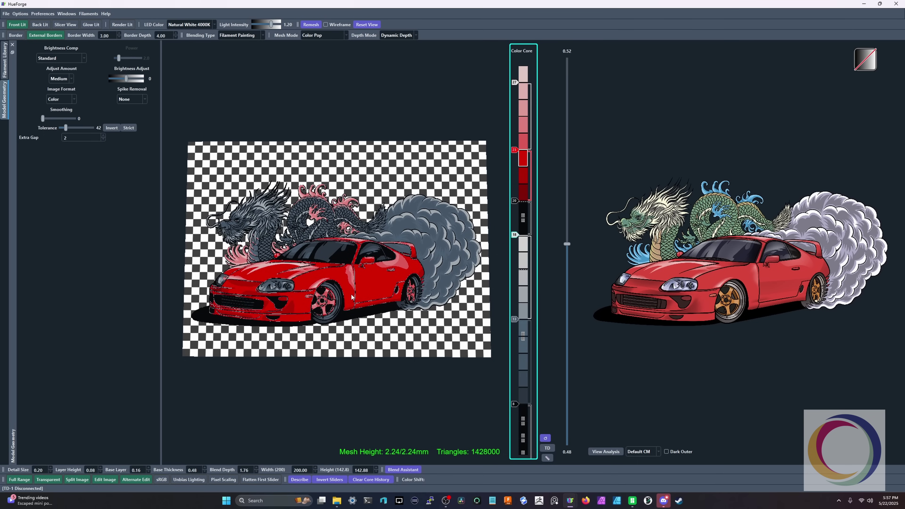
{"action": "left_click_drag", "start_coordinate": [271, 281], "coordinate": [285, 271]}
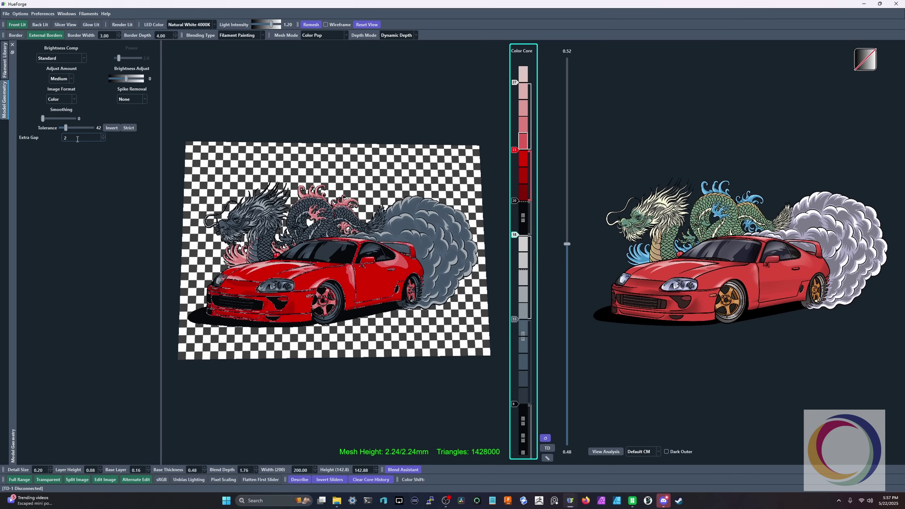
{"action": "left_click", "coordinate": [530, 202]}
{"action": "left_click_drag", "start_coordinate": [445, 271], "coordinate": [422, 314]}
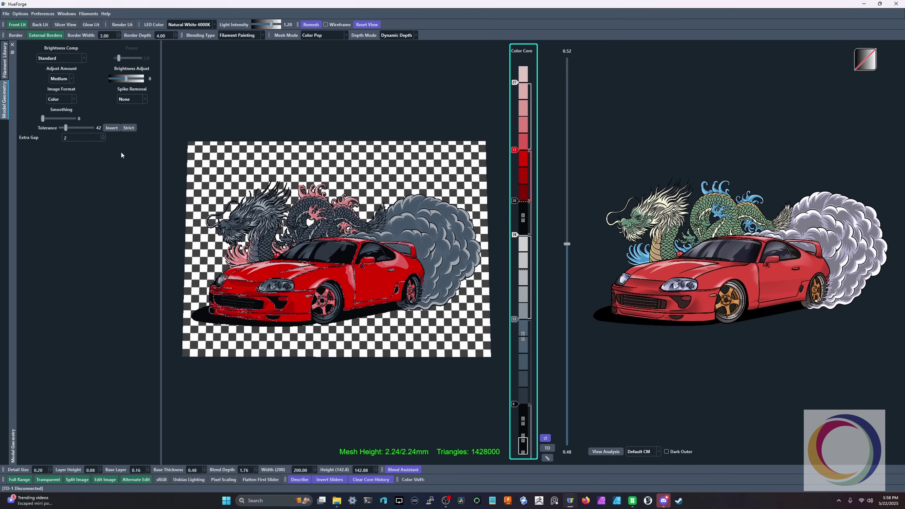
Try an Extra Gap of 0 and restore it to 2.
{"action": "left_click", "coordinate": [102, 140]}
{"action": "left_click", "coordinate": [103, 139]}
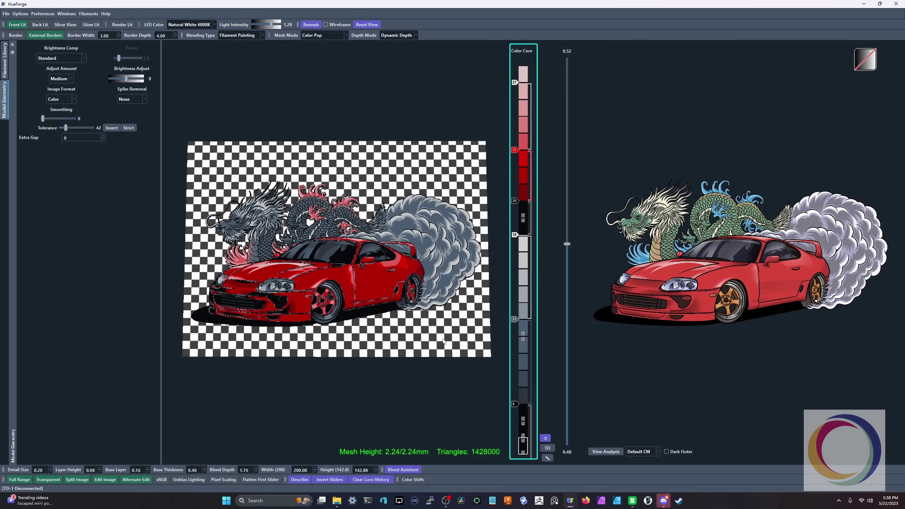
{"action": "scroll", "coordinate": [442, 342], "scroll_direction": "up", "scroll_amount": 5}
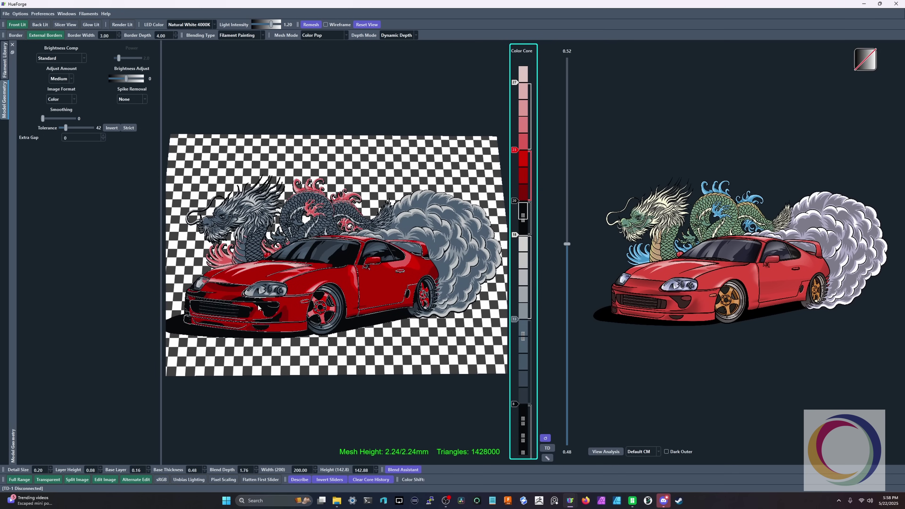
{"action": "left_click_drag", "start_coordinate": [514, 234], "coordinate": [517, 227]}
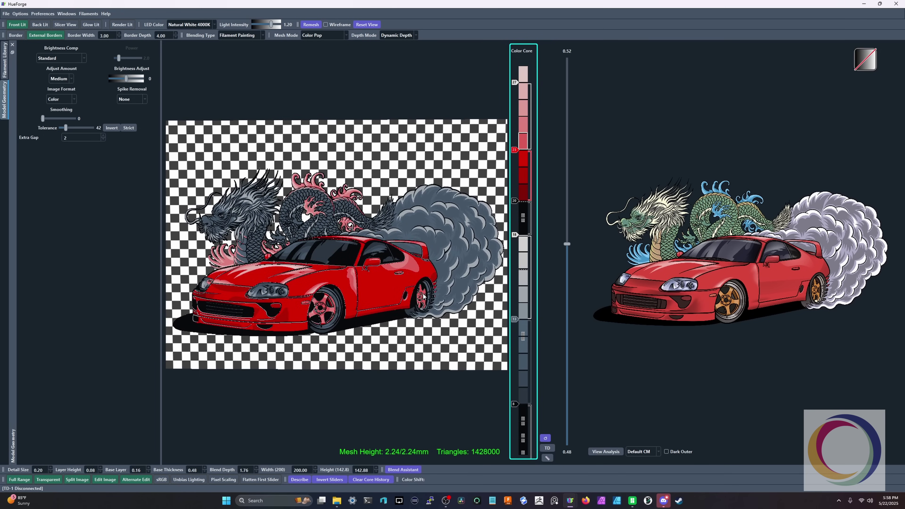
{"action": "scroll", "coordinate": [423, 296], "scroll_direction": "down", "scroll_amount": 1}
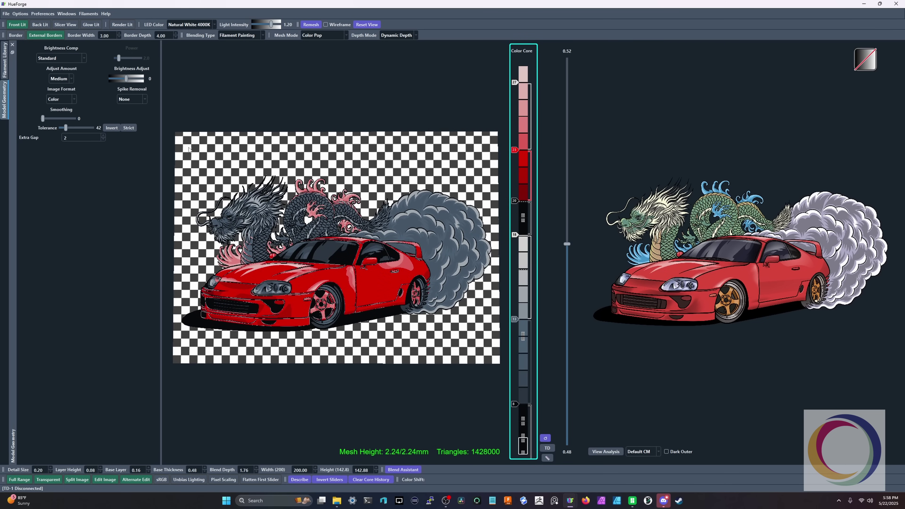
Bring back the filament library and examine the model's raised red areas from a tilted view.
{"action": "left_click", "coordinate": [5, 60]}
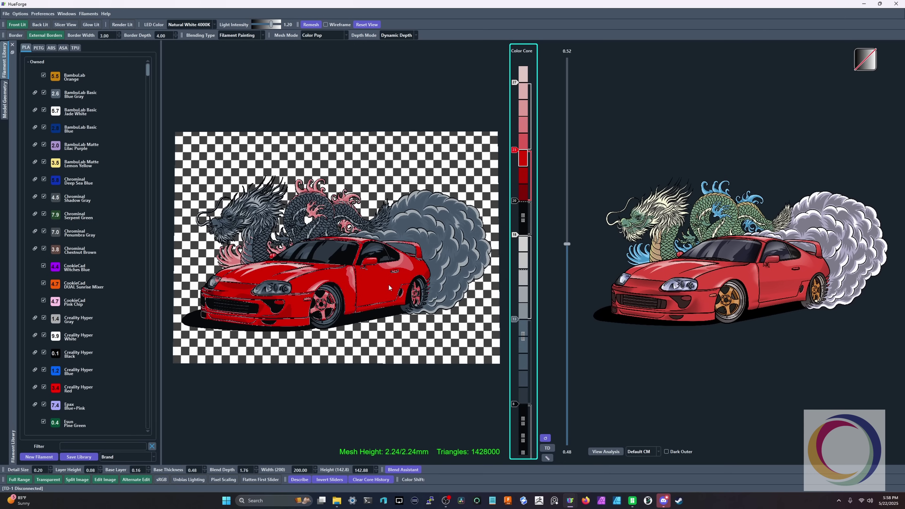
{"action": "left_click_drag", "start_coordinate": [426, 289], "coordinate": [448, 234]}
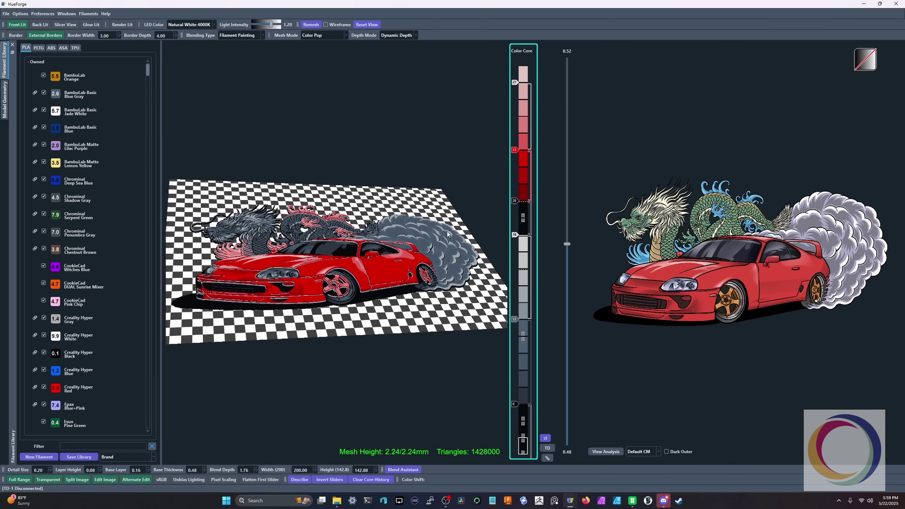
Set the base thickness to 1.48 mm and check the thicker model from several angles.
{"action": "left_click_drag", "start_coordinate": [198, 471], "coordinate": [175, 469]}
{"action": "type", "text": "1"}
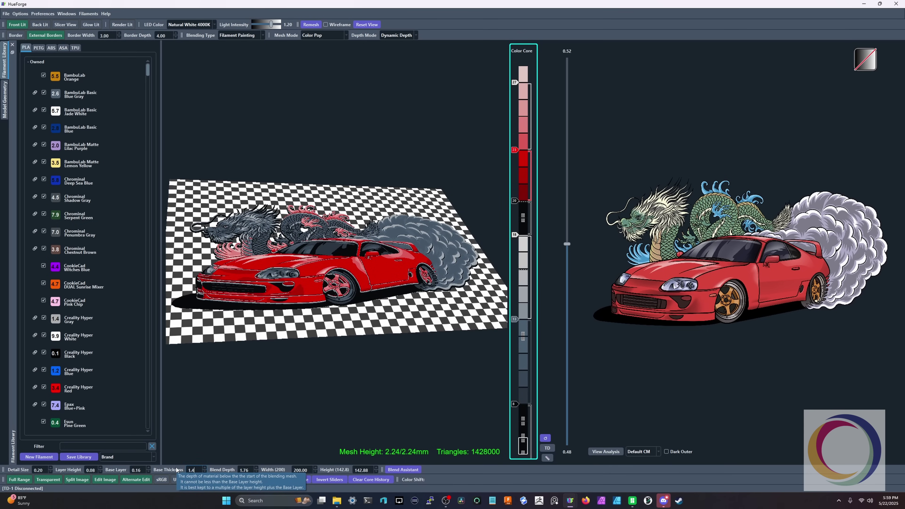
{"action": "type", "text": ".48"}
{"action": "key", "text": "Return"}
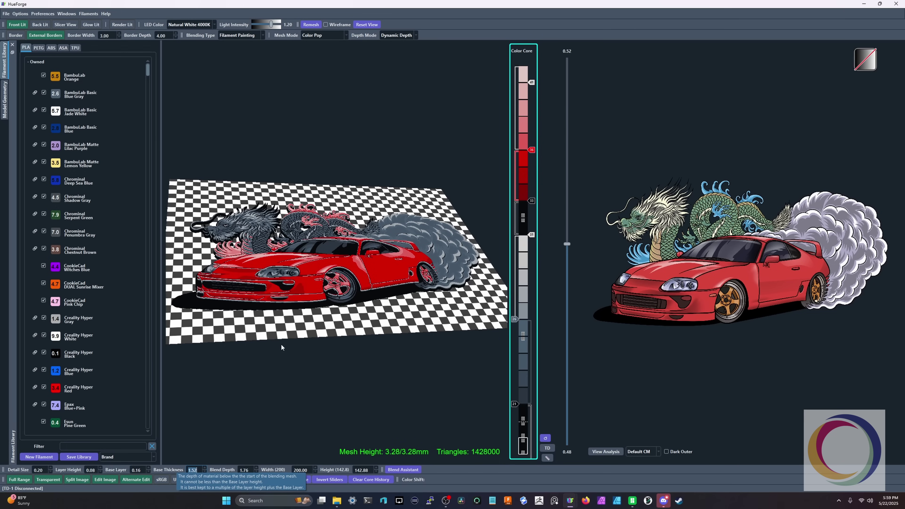
{"action": "left_click_drag", "start_coordinate": [281, 347], "coordinate": [275, 373]}
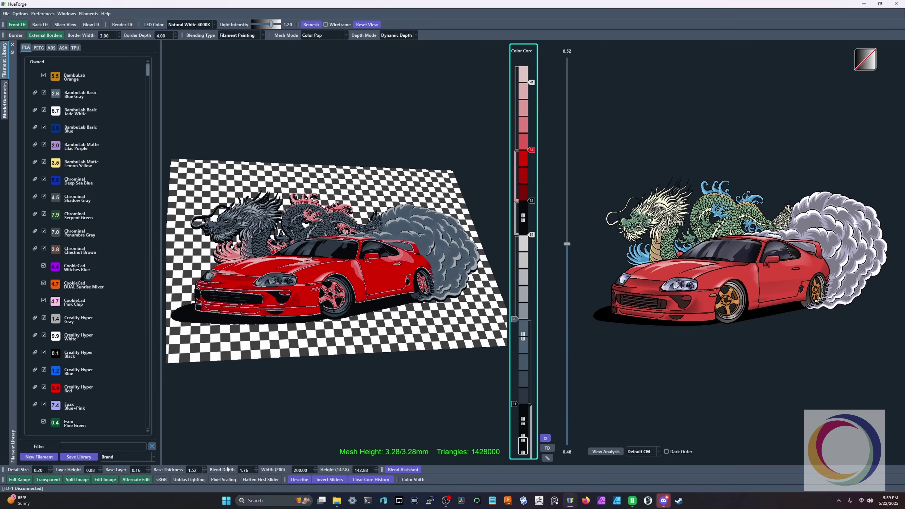
{"action": "left_click_drag", "start_coordinate": [173, 467], "coordinate": [258, 466]}
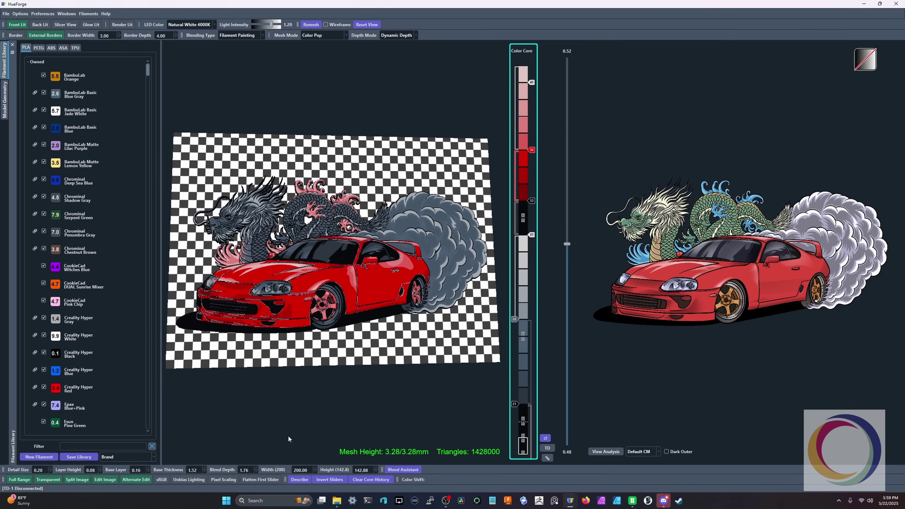
{"action": "mouse_move", "coordinate": [410, 285]}
{"action": "left_mouse_down"}
{"action": "mouse_move", "coordinate": [395, 319]}
{"action": "mouse_move", "coordinate": [452, 290]}
{"action": "mouse_move", "coordinate": [393, 305]}
{"action": "mouse_move", "coordinate": [399, 300]}
{"action": "left_mouse_up"}
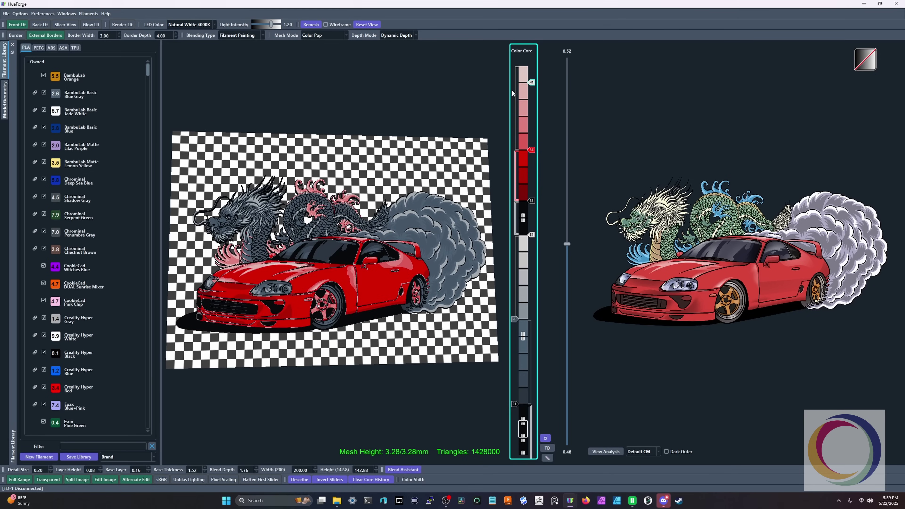
{"action": "left_click_drag", "start_coordinate": [407, 335], "coordinate": [402, 310]}
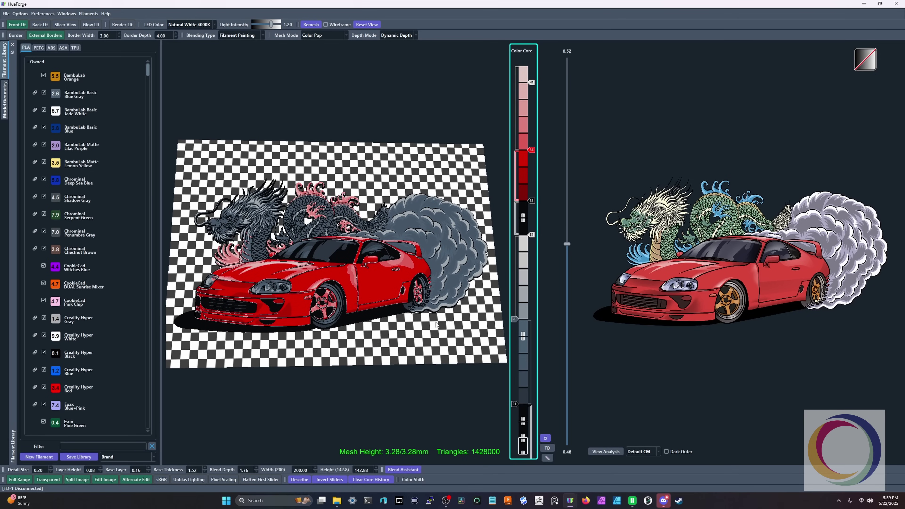
{"action": "left_click_drag", "start_coordinate": [436, 324], "coordinate": [370, 344]}
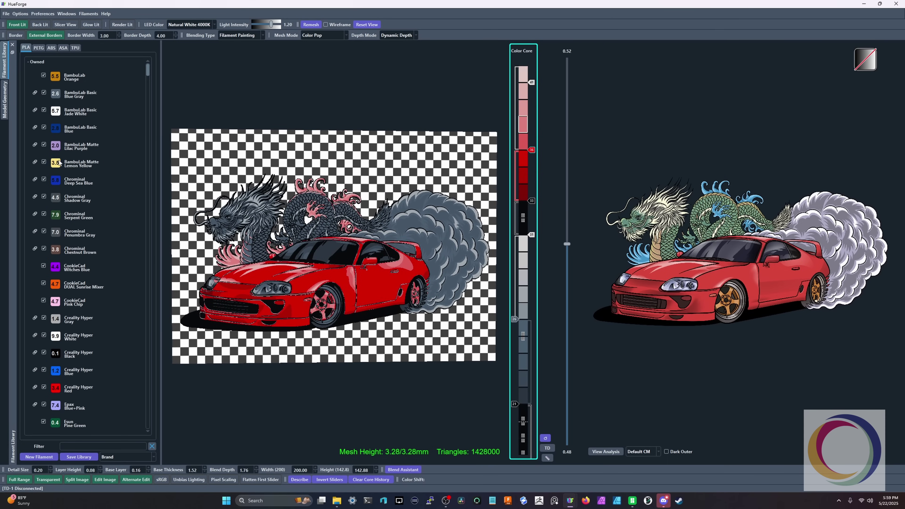
Add BambuLab Matte Lemon Yellow to the color core at layer 38 and lower the red slider to layer 35.
{"action": "left_click_drag", "start_coordinate": [59, 163], "coordinate": [522, 101]}
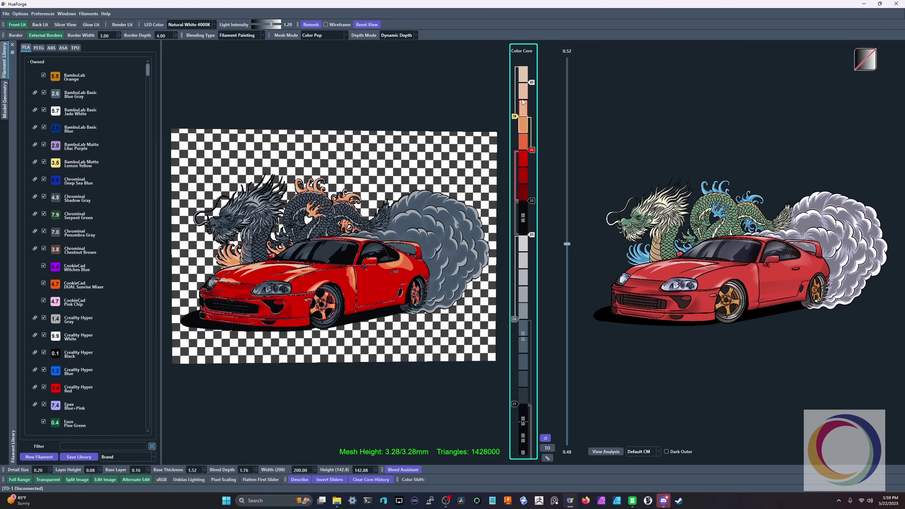
{"action": "left_click_drag", "start_coordinate": [531, 150], "coordinate": [531, 153]}
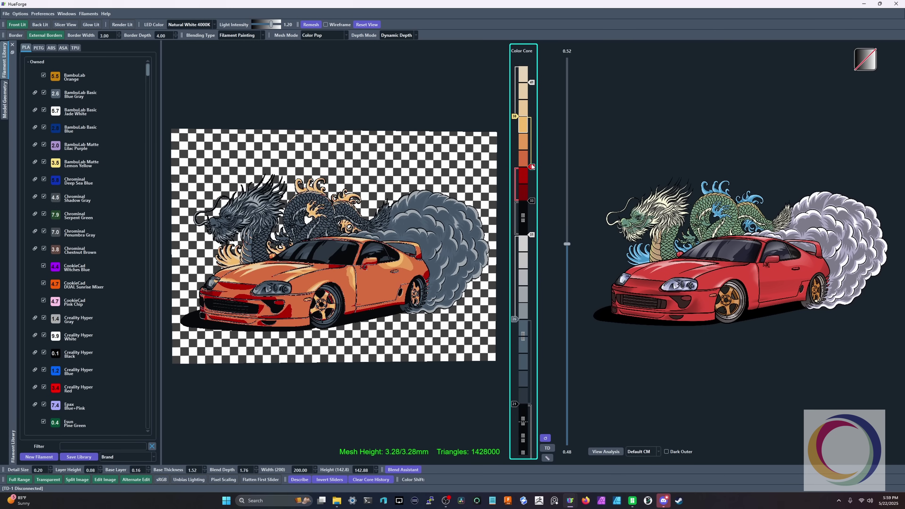
{"action": "left_click_drag", "start_coordinate": [438, 215], "coordinate": [319, 217]}
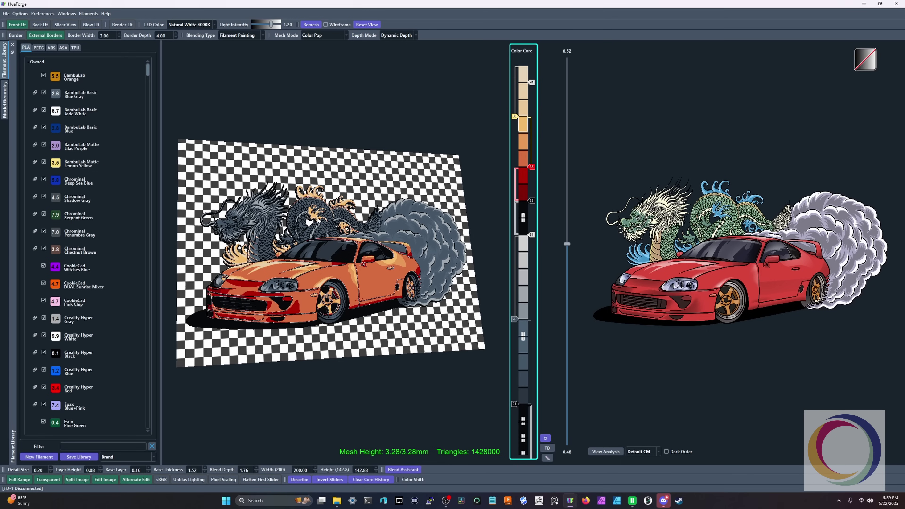
Filter the filament library for "yell" and use HP3D Yellow at layer 40 in place of the Matte Lemon Yellow.
{"action": "scroll", "coordinate": [90, 303], "scroll_direction": "down", "scroll_amount": 3}
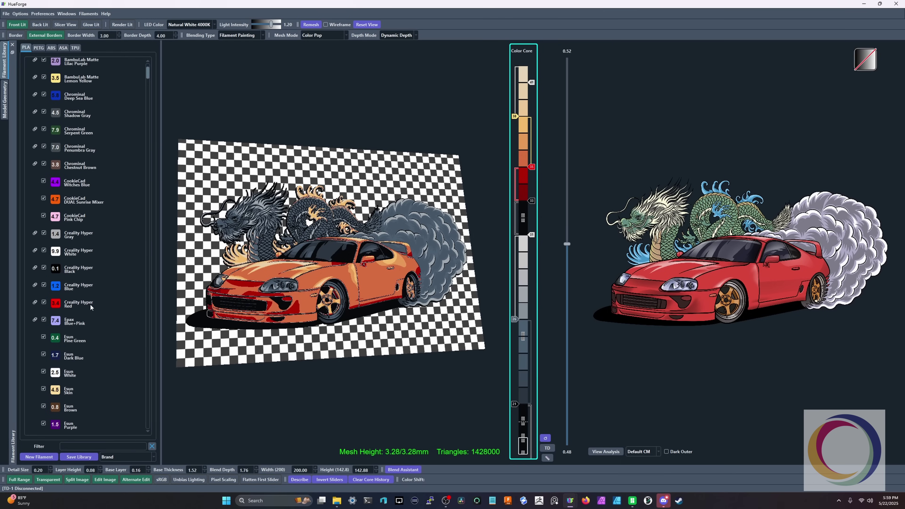
{"action": "type", "text": "yell"}
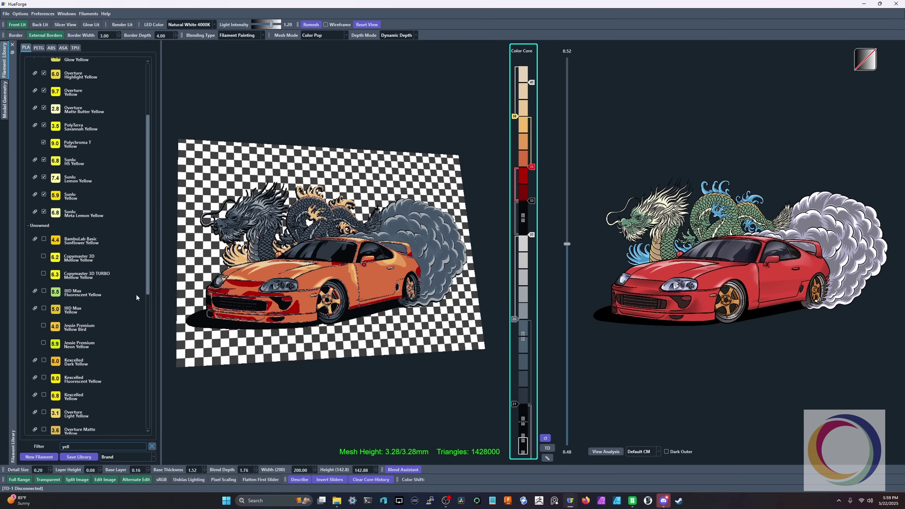
{"action": "scroll", "coordinate": [134, 250], "scroll_direction": "up", "scroll_amount": 3}
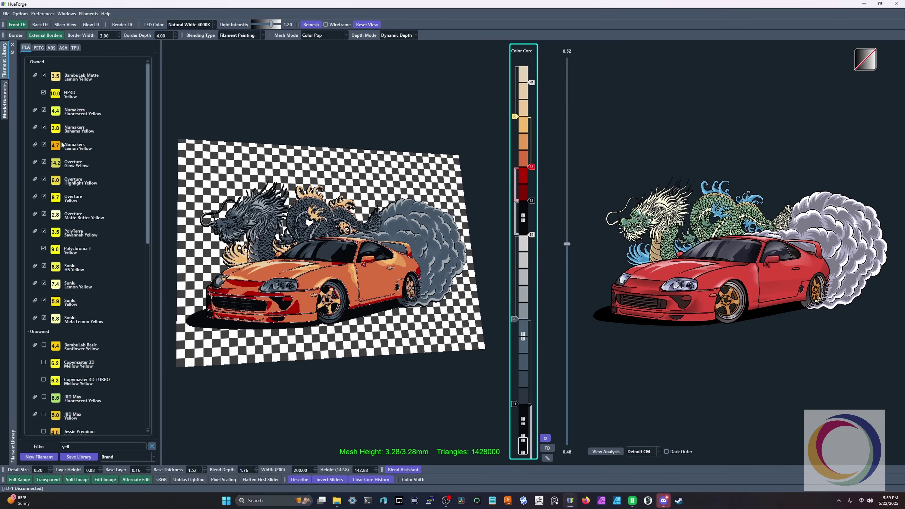
{"action": "left_click_drag", "start_coordinate": [57, 94], "coordinate": [516, 81]}
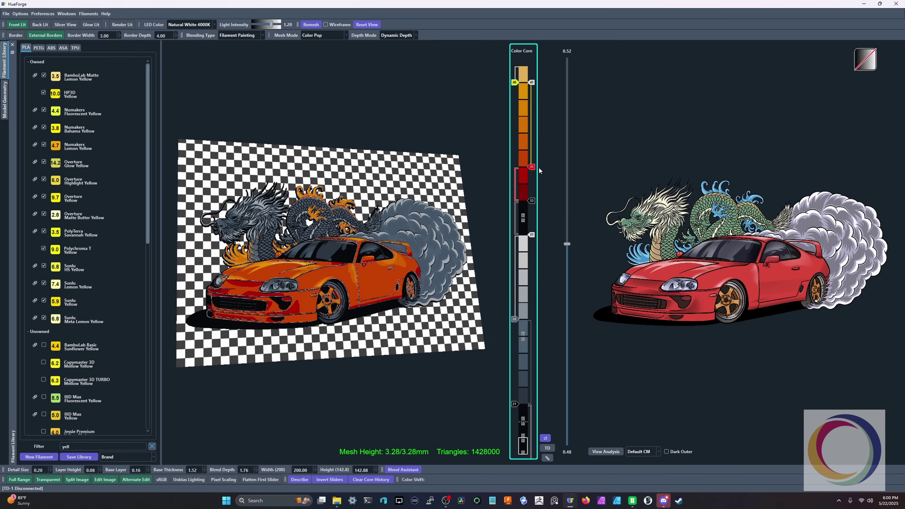
Try a lower position for the red slider and restore it to layer 35.
{"action": "left_click_drag", "start_coordinate": [532, 165], "coordinate": [534, 170]}
{"action": "scroll", "coordinate": [527, 185], "scroll_direction": "up", "scroll_amount": 1}
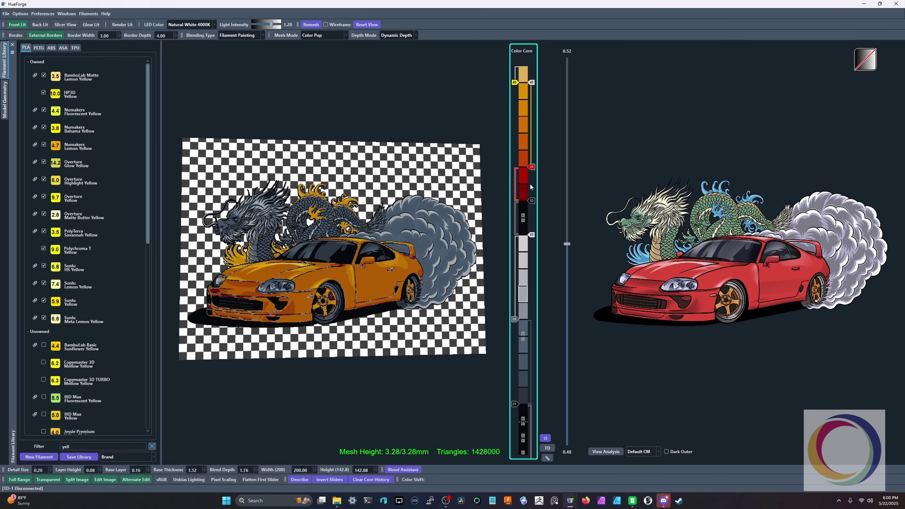
{"action": "left_click_drag", "start_coordinate": [420, 207], "coordinate": [400, 192]}
{"action": "scroll", "coordinate": [402, 196], "scroll_direction": "down", "scroll_amount": 1}
{"action": "scroll", "coordinate": [402, 196], "scroll_direction": "up", "scroll_amount": 1}
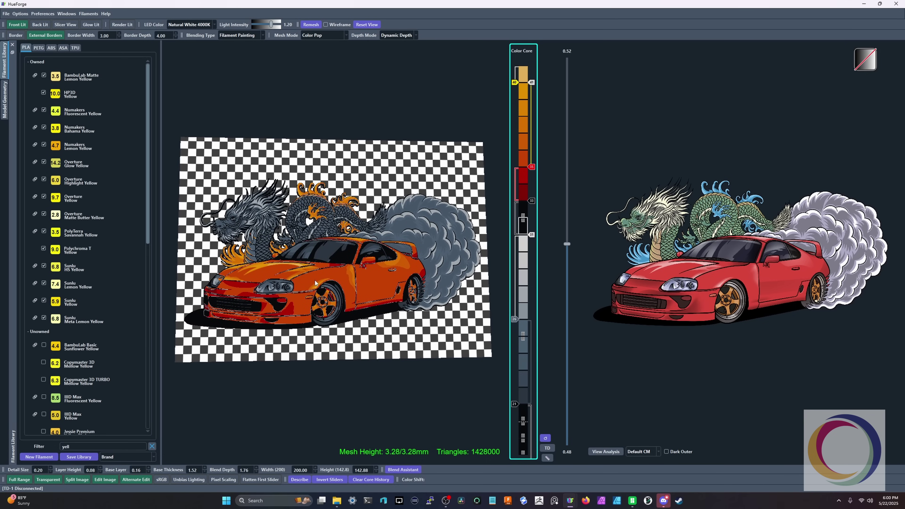
Lower the blue-gray slider to layer 24 and check the shading of the smoke and dragon in the preview.
{"action": "scroll", "coordinate": [318, 280], "scroll_direction": "up", "scroll_amount": 5}
{"action": "left_click_drag", "start_coordinate": [323, 282], "coordinate": [378, 279]}
{"action": "left_click_drag", "start_coordinate": [296, 307], "coordinate": [374, 322]}
{"action": "scroll", "coordinate": [340, 323], "scroll_direction": "down", "scroll_amount": 3}
{"action": "scroll", "coordinate": [374, 323], "scroll_direction": "down", "scroll_amount": 2}
{"action": "left_click_drag", "start_coordinate": [514, 319], "coordinate": [512, 335]}
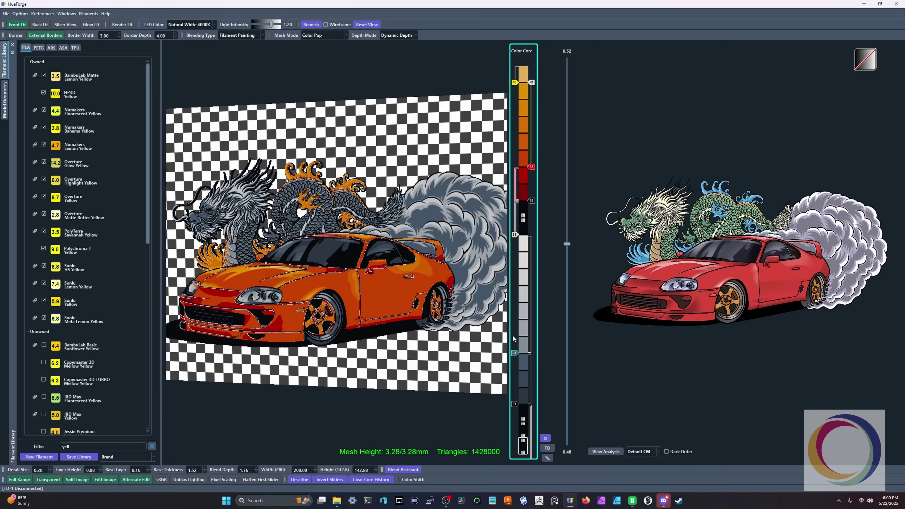
{"action": "left_click_drag", "start_coordinate": [437, 343], "coordinate": [351, 258]}
{"action": "scroll", "coordinate": [514, 354], "scroll_direction": "down", "scroll_amount": 1}
{"action": "left_click_drag", "start_coordinate": [345, 251], "coordinate": [392, 303]}
{"action": "scroll", "coordinate": [391, 321], "scroll_direction": "down", "scroll_amount": 2}
{"action": "scroll", "coordinate": [385, 300], "scroll_direction": "down", "scroll_amount": 3}
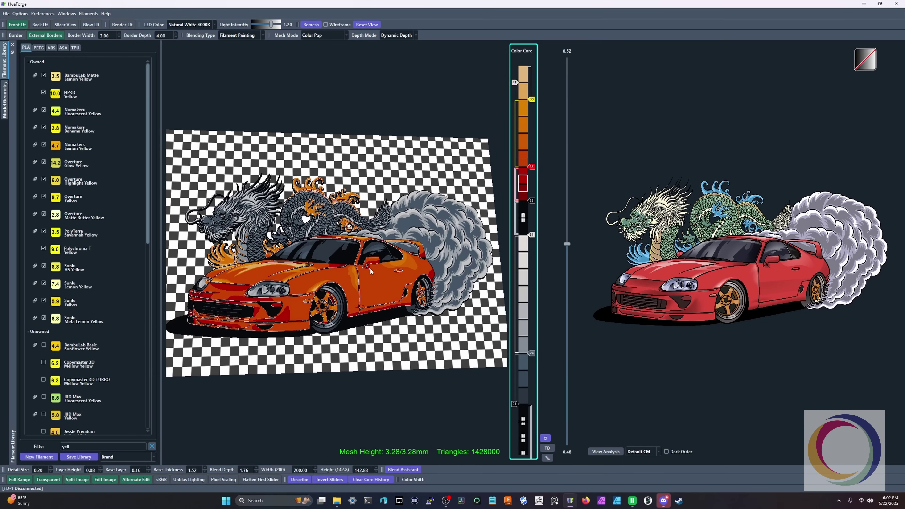
{"action": "left_click_drag", "start_coordinate": [372, 294], "coordinate": [364, 281]}
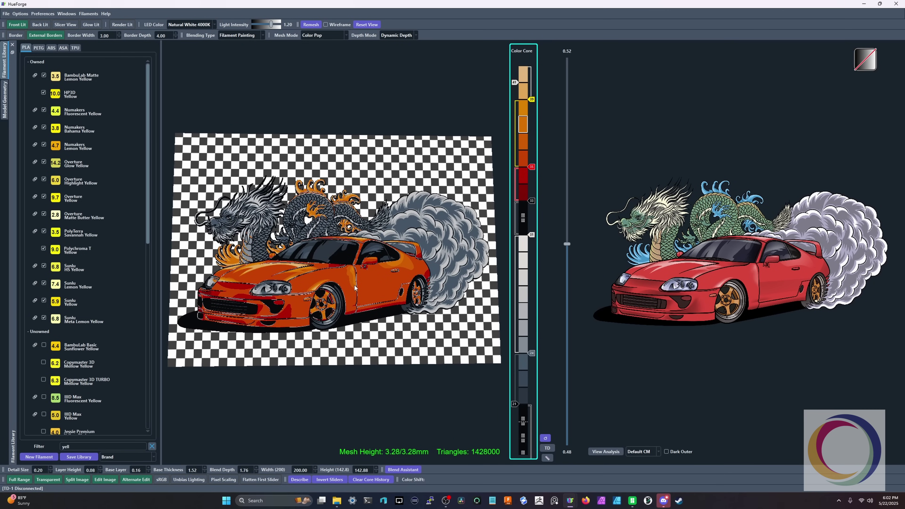
Invert the Color Pop selection in the model geometry settings and inspect the car's recessed areas up close.
{"action": "left_click", "coordinate": [2, 110]}
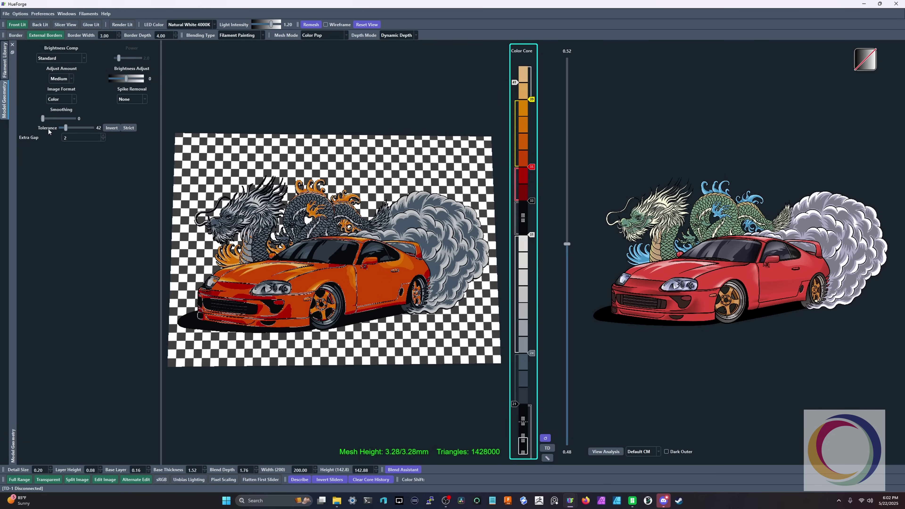
{"action": "left_click", "coordinate": [112, 128]}
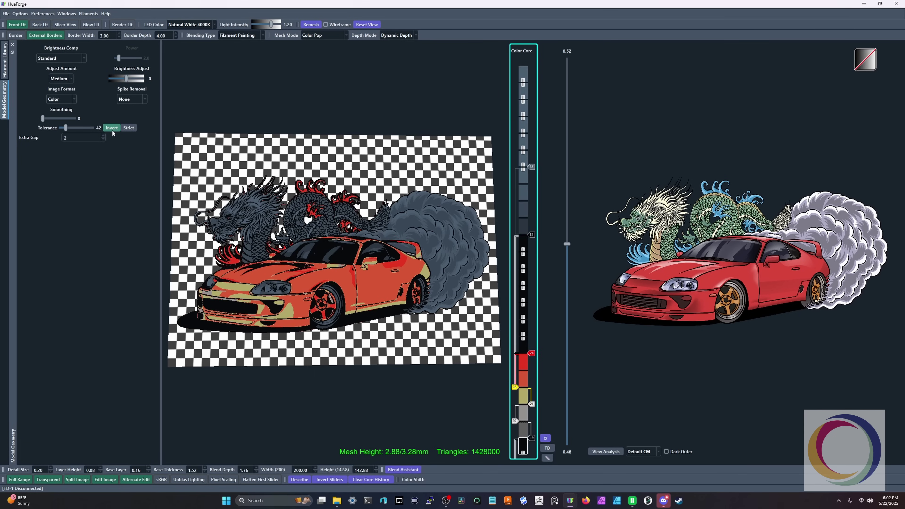
{"action": "scroll", "coordinate": [414, 240], "scroll_direction": "up", "scroll_amount": 8}
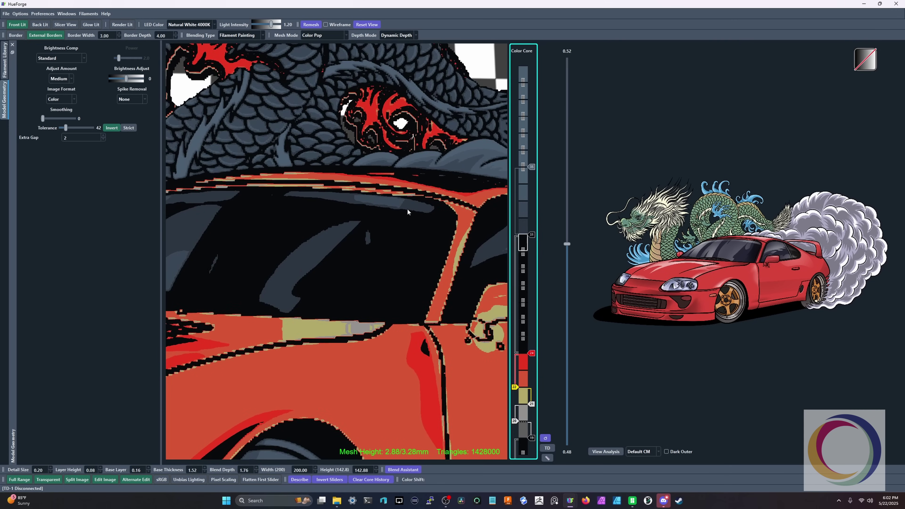
{"action": "left_click_drag", "start_coordinate": [412, 181], "coordinate": [397, 173]}
{"action": "left_click_drag", "start_coordinate": [377, 285], "coordinate": [369, 254]}
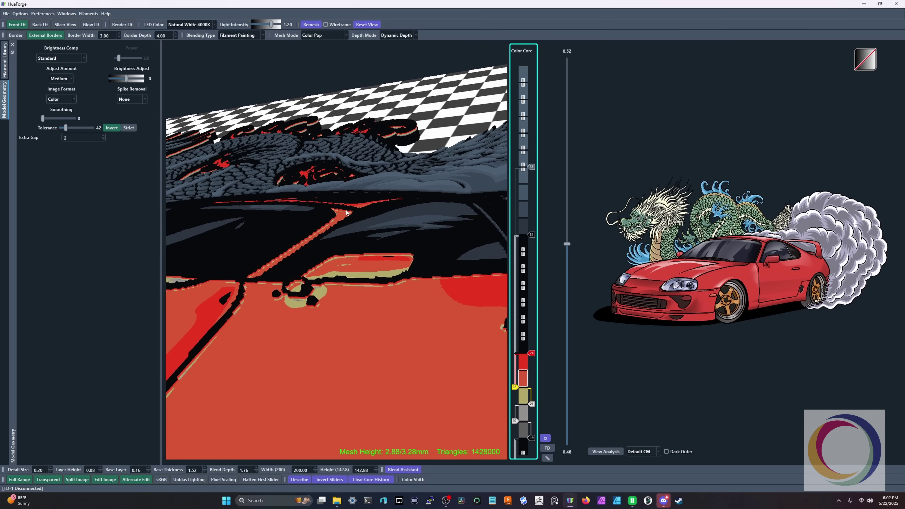
Show the wireframe and examine the mesh edges around the car's side windows and roofline.
{"action": "left_click", "coordinate": [325, 24]}
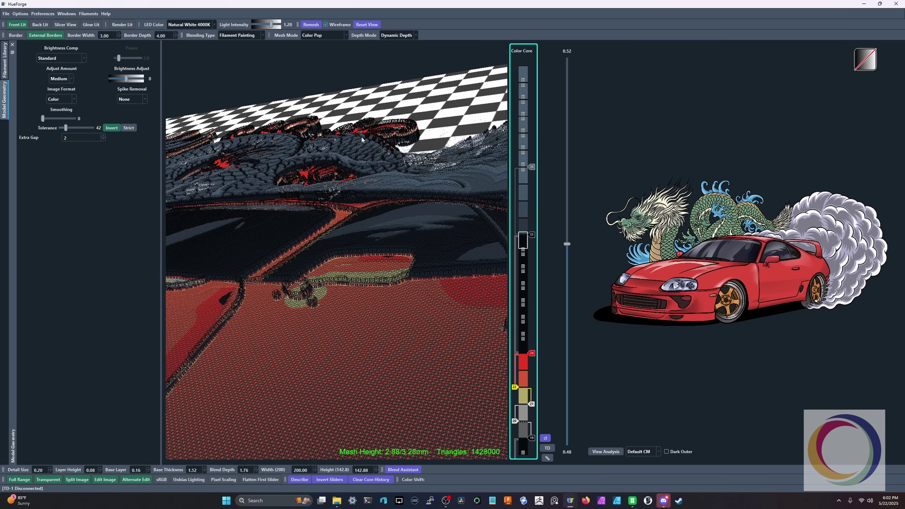
{"action": "mouse_move", "coordinate": [378, 189]}
{"action": "left_mouse_down"}
{"action": "mouse_move", "coordinate": [369, 172]}
{"action": "mouse_move", "coordinate": [372, 179]}
{"action": "left_mouse_up"}
{"action": "scroll", "coordinate": [372, 179], "scroll_direction": "up", "scroll_amount": 3}
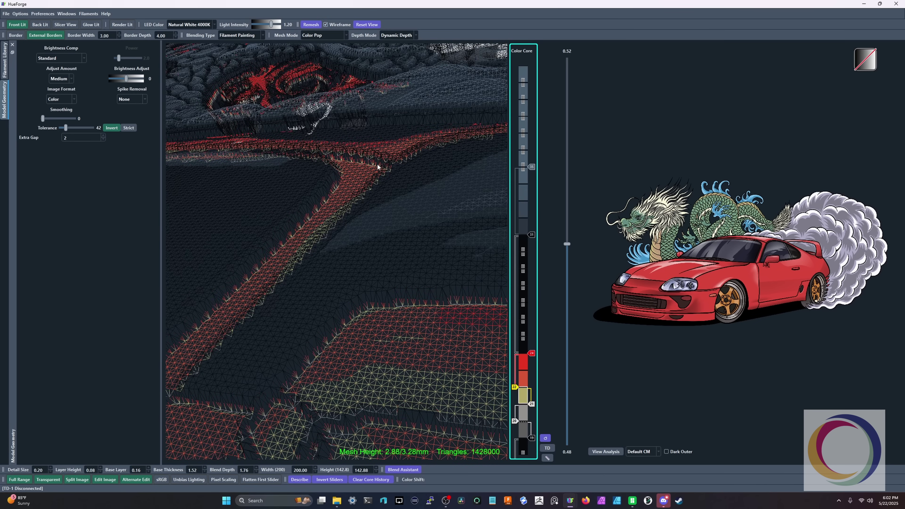
{"action": "scroll", "coordinate": [378, 157], "scroll_direction": "up", "scroll_amount": 2}
{"action": "scroll", "coordinate": [392, 206], "scroll_direction": "down", "scroll_amount": 5}
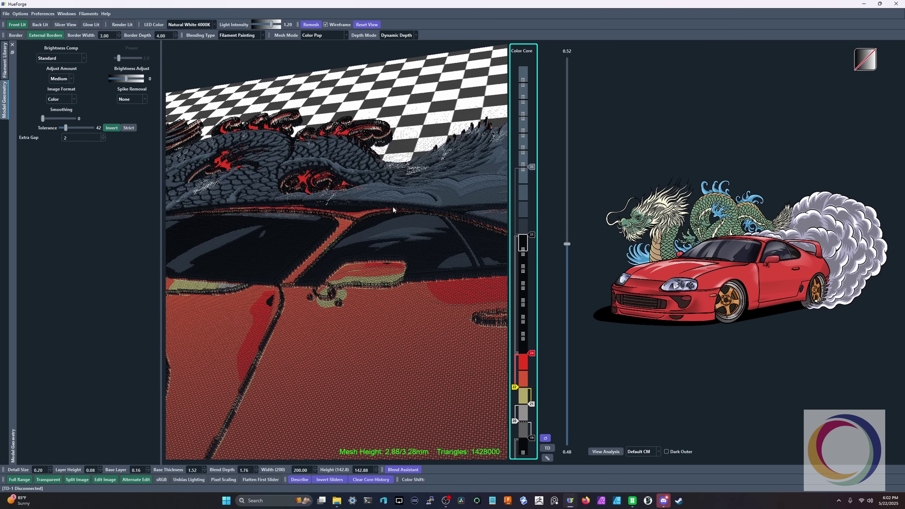
{"action": "mouse_move", "coordinate": [392, 206]}
{"action": "left_mouse_down"}
{"action": "mouse_move", "coordinate": [374, 201]}
{"action": "mouse_move", "coordinate": [438, 204]}
{"action": "mouse_move", "coordinate": [373, 214]}
{"action": "mouse_move", "coordinate": [398, 221]}
{"action": "left_mouse_up"}
{"action": "key", "text": "w"}
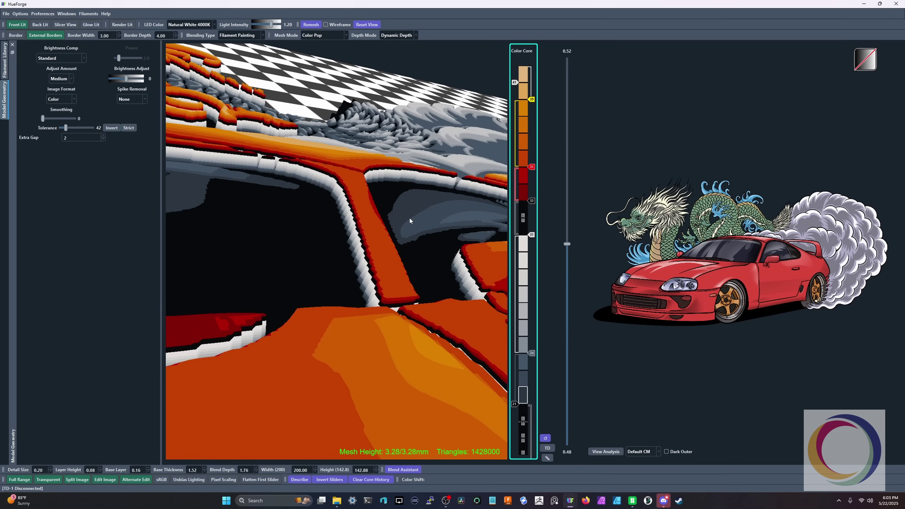
{"action": "left_click_drag", "start_coordinate": [410, 217], "coordinate": [412, 216]}
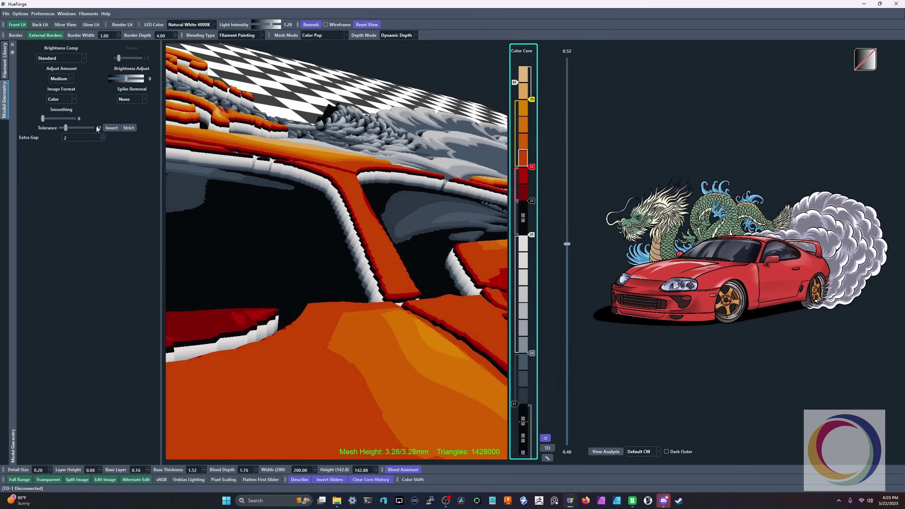
Examine the raised car against the dragon and smoke from several angles.
{"action": "left_click_drag", "start_coordinate": [228, 200], "coordinate": [271, 278]}
{"action": "scroll", "coordinate": [374, 253], "scroll_direction": "down", "scroll_amount": 3}
{"action": "left_click_drag", "start_coordinate": [370, 250], "coordinate": [381, 249]}
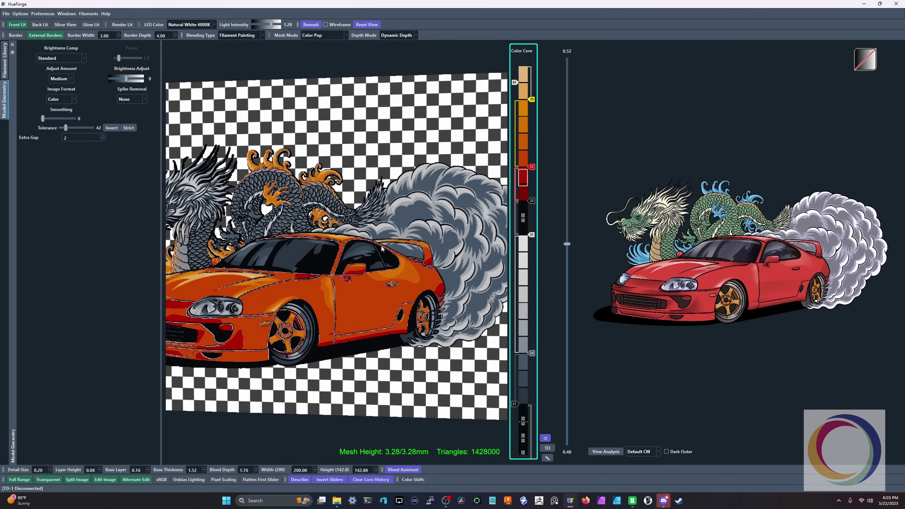
{"action": "scroll", "coordinate": [390, 247], "scroll_direction": "down", "scroll_amount": 5}
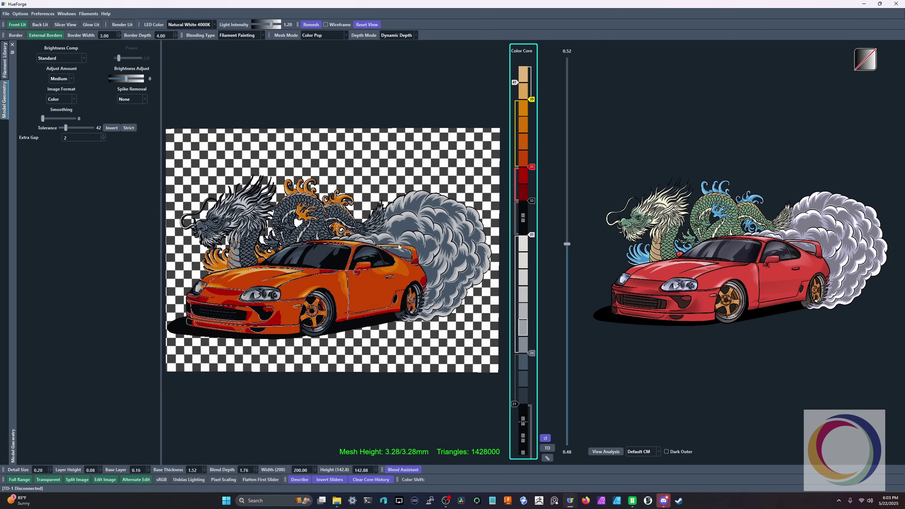
{"action": "right_click_drag", "start_coordinate": [398, 245], "coordinate": [406, 244]}
{"action": "mouse_move", "coordinate": [394, 271]}
{"action": "left_mouse_down"}
{"action": "mouse_move", "coordinate": [389, 242]}
{"action": "mouse_move", "coordinate": [390, 273]}
{"action": "left_mouse_up"}
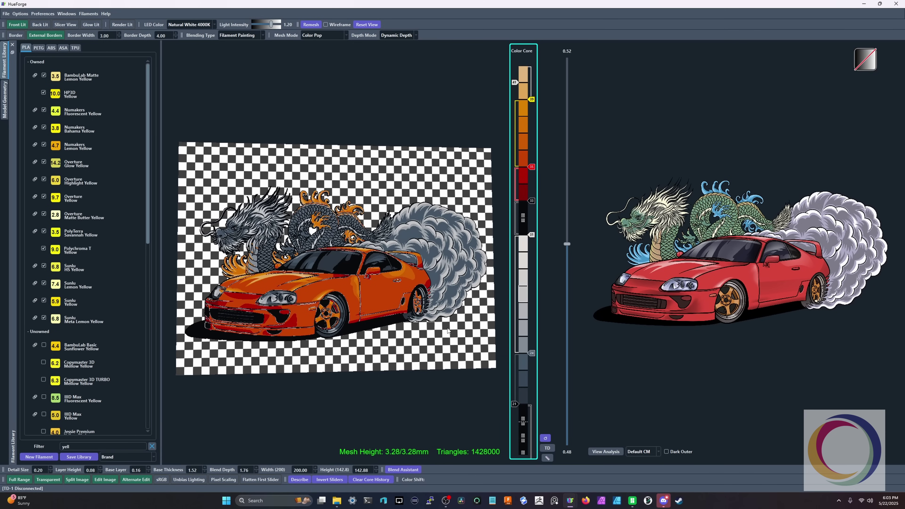
{"action": "left_click_drag", "start_coordinate": [447, 331], "coordinate": [423, 350]}
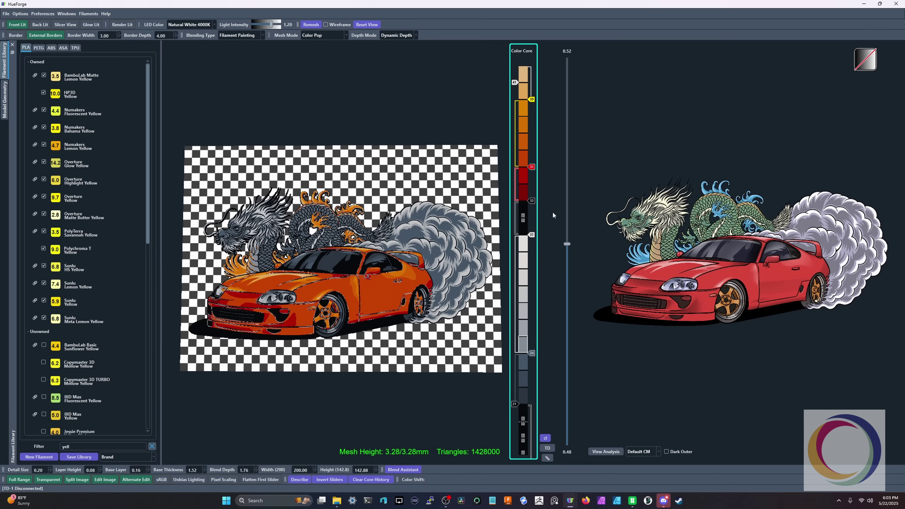
Set the Color Pop split to 0.40/0.60, and lower the white slider to layer 28 and the upper black slider to layer 31.
{"action": "left_click_drag", "start_coordinate": [566, 247], "coordinate": [567, 290]}
{"action": "left_click_drag", "start_coordinate": [529, 235], "coordinate": [532, 298]}
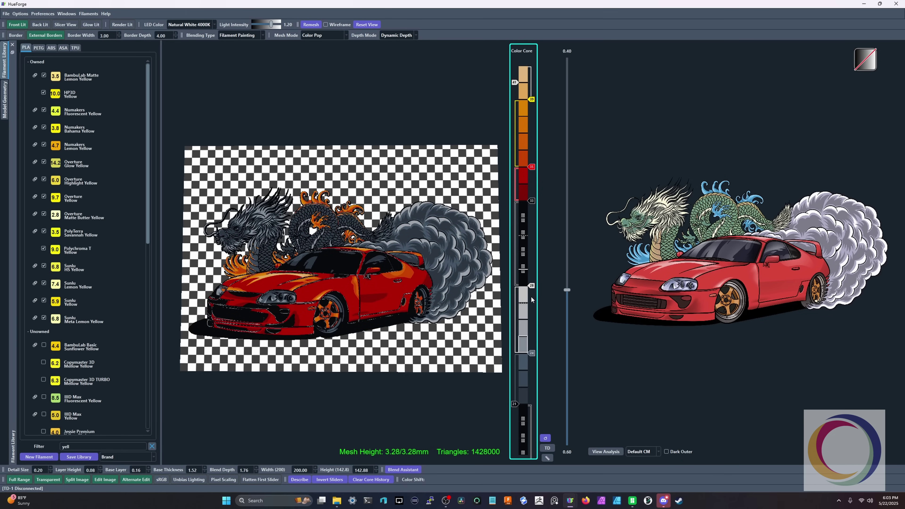
{"action": "left_click_drag", "start_coordinate": [531, 200], "coordinate": [531, 245]}
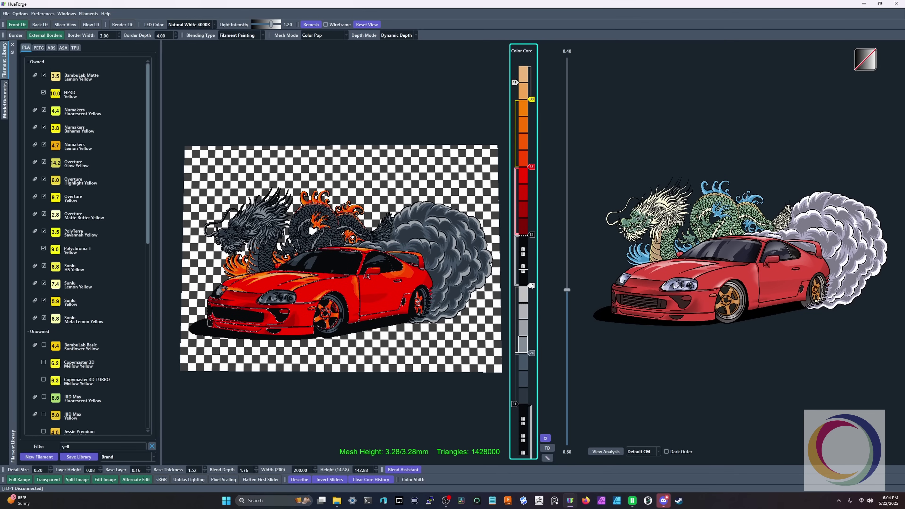
Lower the base black slider to layer 19 and the blue-gray slider to layer 22.
{"action": "left_click_drag", "start_coordinate": [515, 404], "coordinate": [514, 436]}
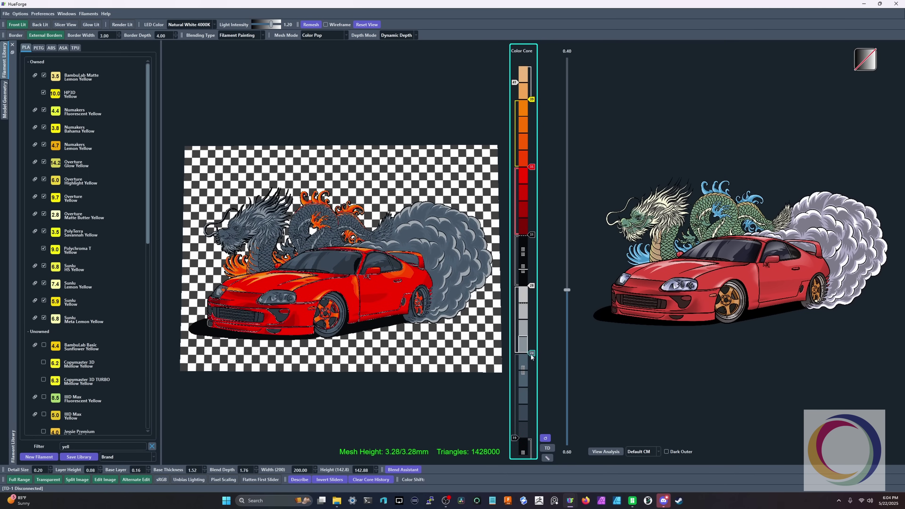
{"action": "left_click_drag", "start_coordinate": [531, 353], "coordinate": [532, 387]}
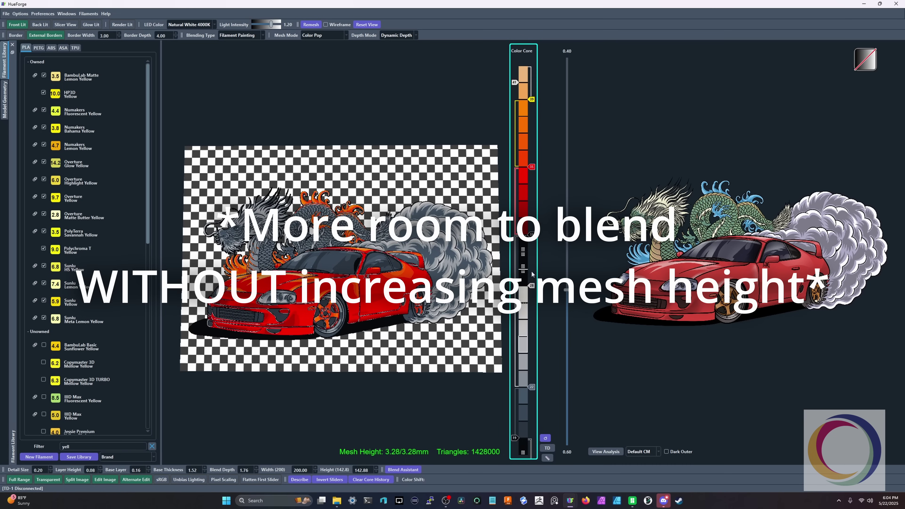
Raise the white slider to layer 29 and lower the red slider to layer 33 to turn the car body orange.
{"action": "left_click_drag", "start_coordinate": [531, 274], "coordinate": [531, 269]}
{"action": "mouse_move", "coordinate": [428, 271]}
{"action": "left_mouse_down"}
{"action": "mouse_move", "coordinate": [453, 267]}
{"action": "mouse_move", "coordinate": [458, 255]}
{"action": "left_mouse_up"}
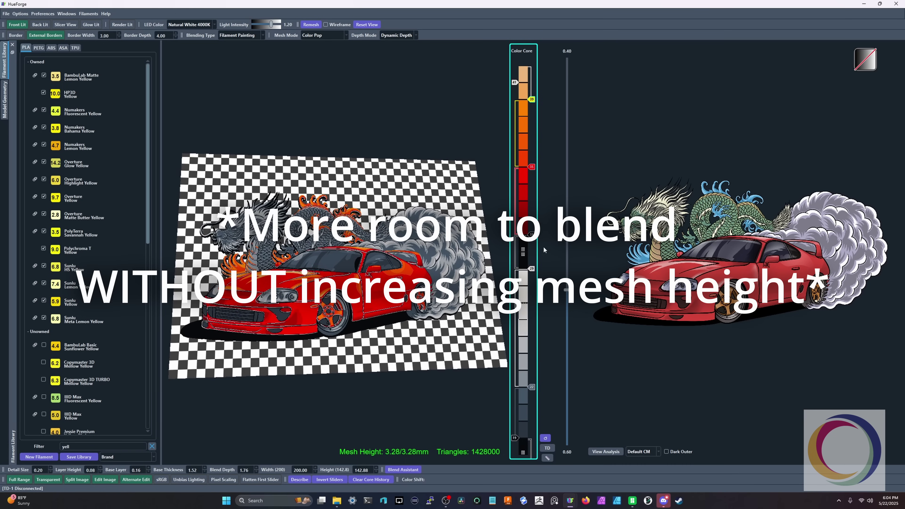
{"action": "left_click_drag", "start_coordinate": [532, 167], "coordinate": [532, 200]}
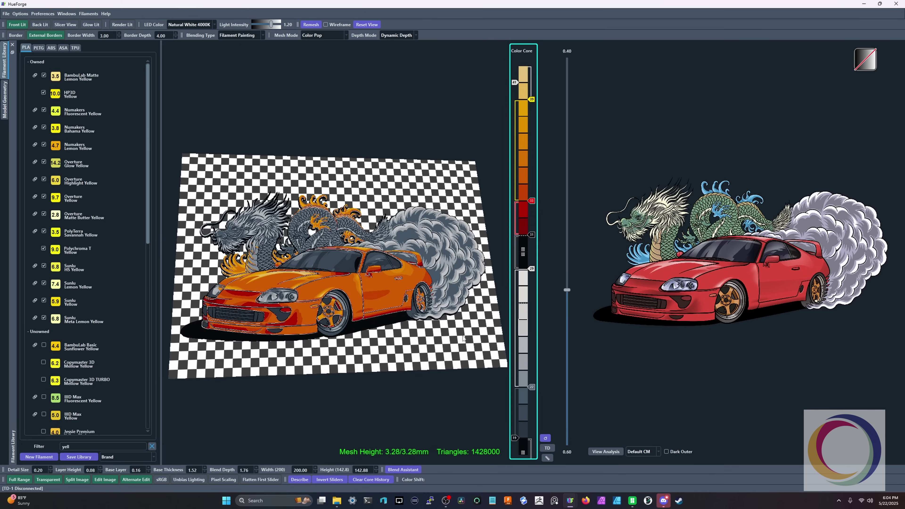
{"action": "left_click_drag", "start_coordinate": [462, 338], "coordinate": [401, 332]}
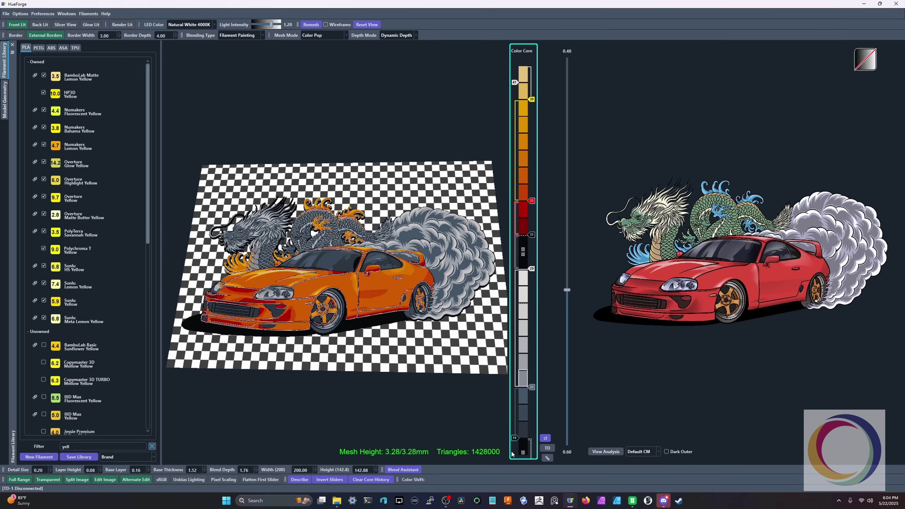
{"action": "left_click_drag", "start_coordinate": [441, 321], "coordinate": [386, 266]}
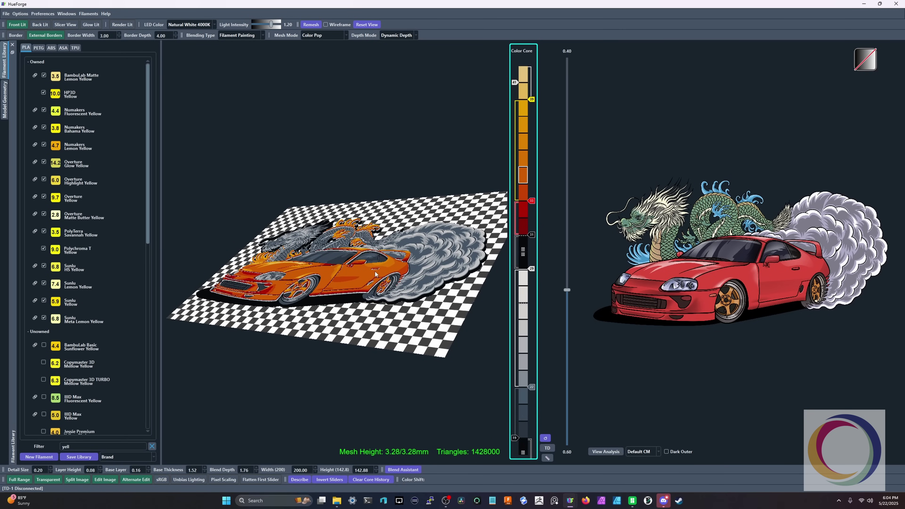
{"action": "left_click_drag", "start_coordinate": [399, 271], "coordinate": [452, 303]}
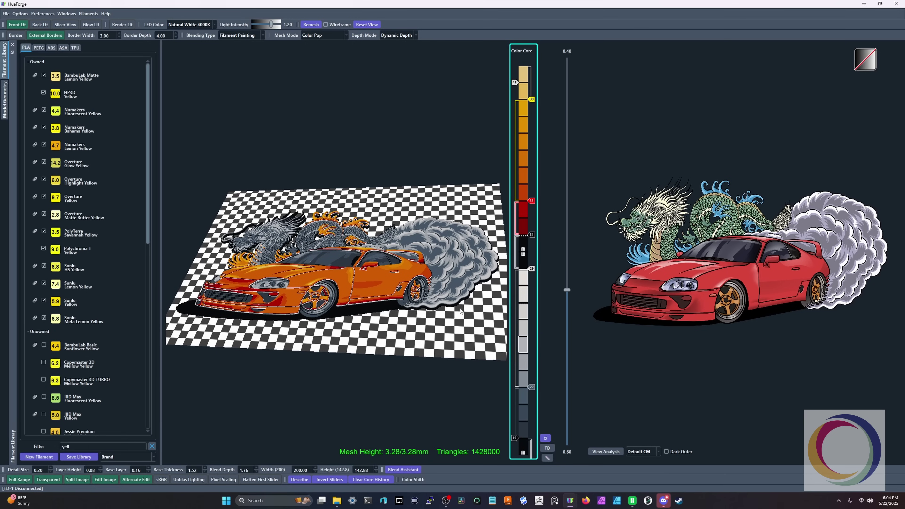
Try a Color Pop split of 0.76/0.24 and examine its effect on the car, dragon and smoke.
{"action": "left_click_drag", "start_coordinate": [566, 290], "coordinate": [566, 152]}
{"action": "left_click_drag", "start_coordinate": [474, 288], "coordinate": [435, 333]}
{"action": "scroll", "coordinate": [458, 327], "scroll_direction": "down", "scroll_amount": 5}
{"action": "scroll", "coordinate": [448, 339], "scroll_direction": "down", "scroll_amount": 2}
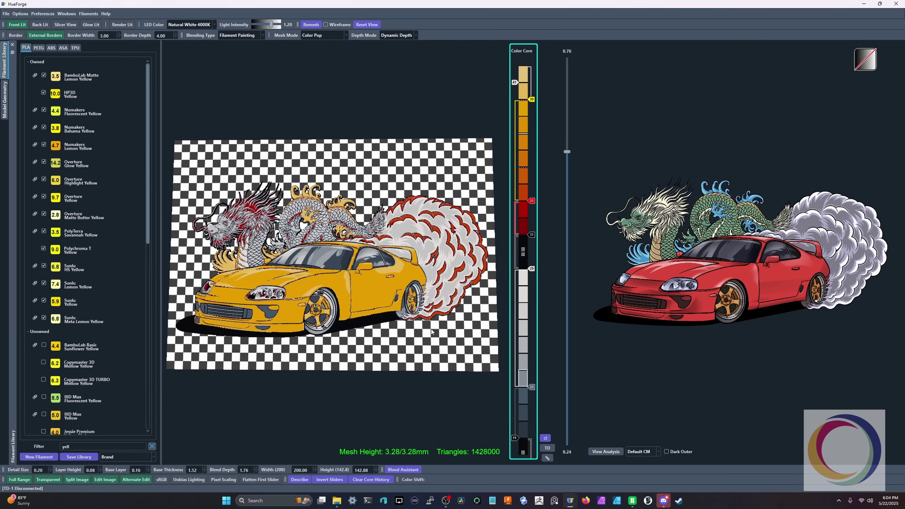
{"action": "middle_click_drag", "start_coordinate": [415, 308], "coordinate": [418, 327]}
{"action": "left_click_drag", "start_coordinate": [419, 326], "coordinate": [417, 327]}
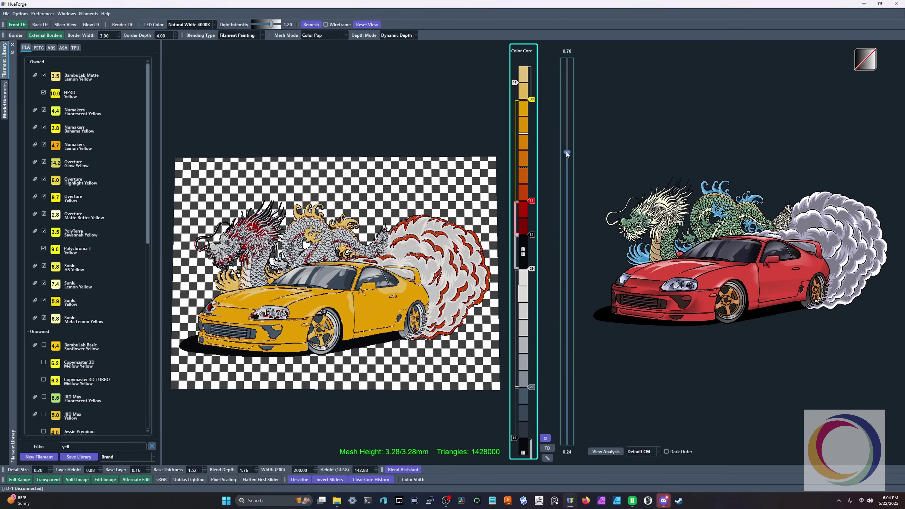
Set the Color Pop split to 0.38/0.62 and check the car against the dragon and smoke.
{"action": "left_click_drag", "start_coordinate": [566, 153], "coordinate": [568, 297]}
{"action": "scroll", "coordinate": [410, 350], "scroll_direction": "down", "scroll_amount": 3}
{"action": "left_click_drag", "start_coordinate": [414, 355], "coordinate": [410, 350]}
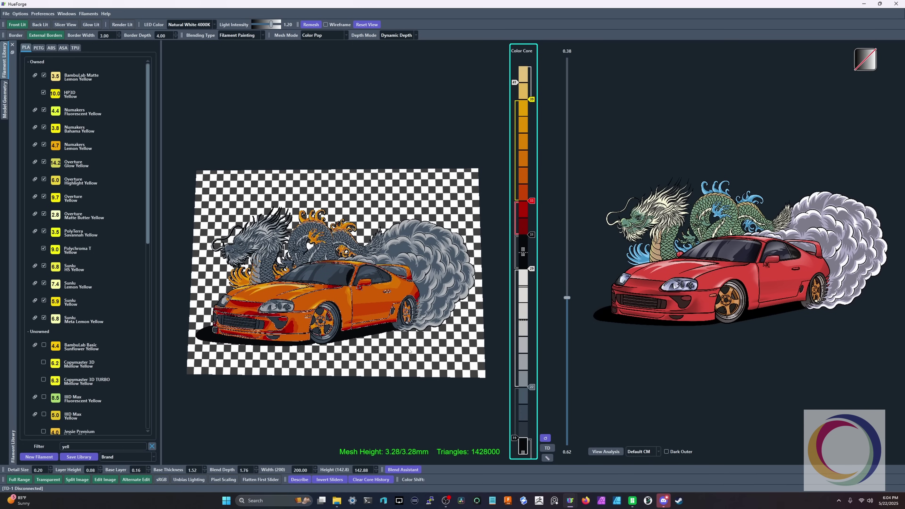